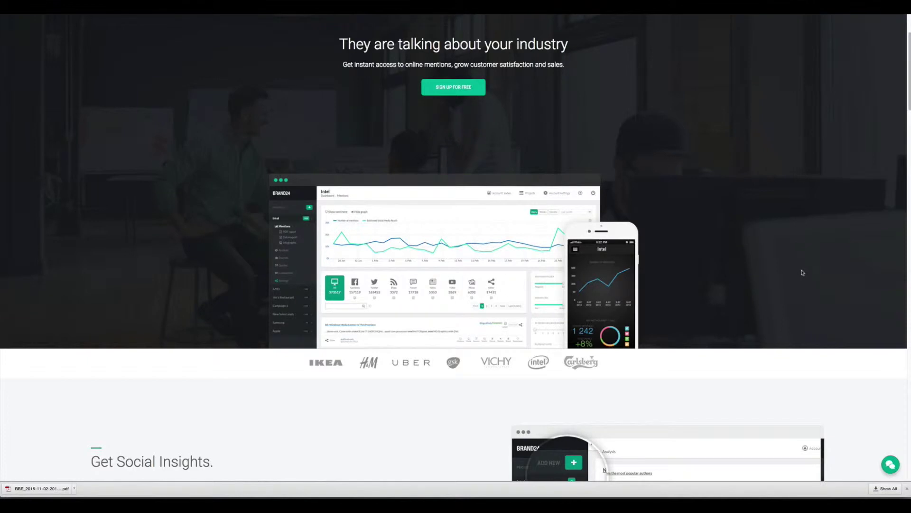
- Open the support team's conversation list on the Brand24 home page and close it again
scroll(802, 272, "up", 2)
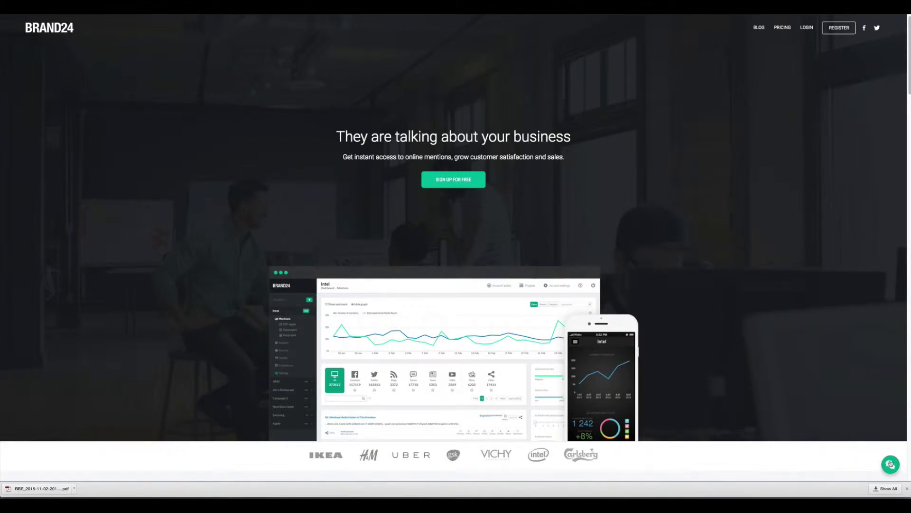
left_click(891, 465)
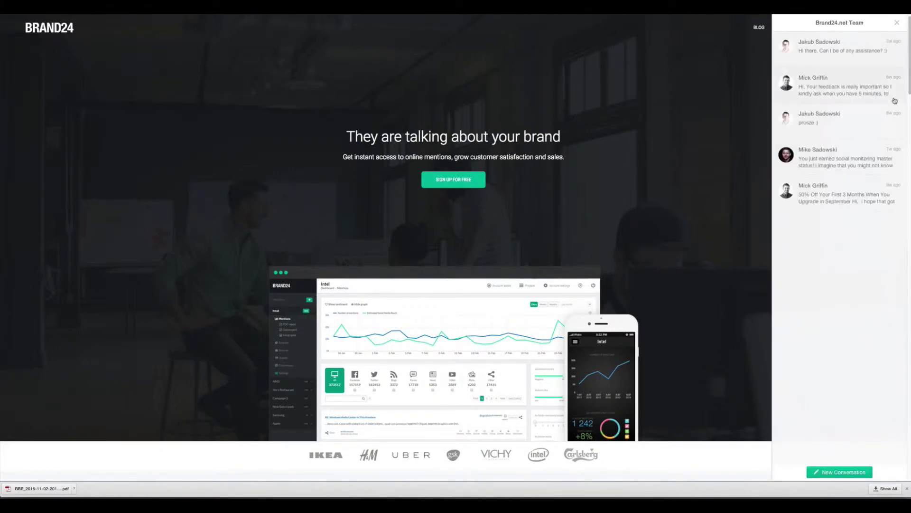
left_click(898, 23)
scroll(839, 200, "up", 1)
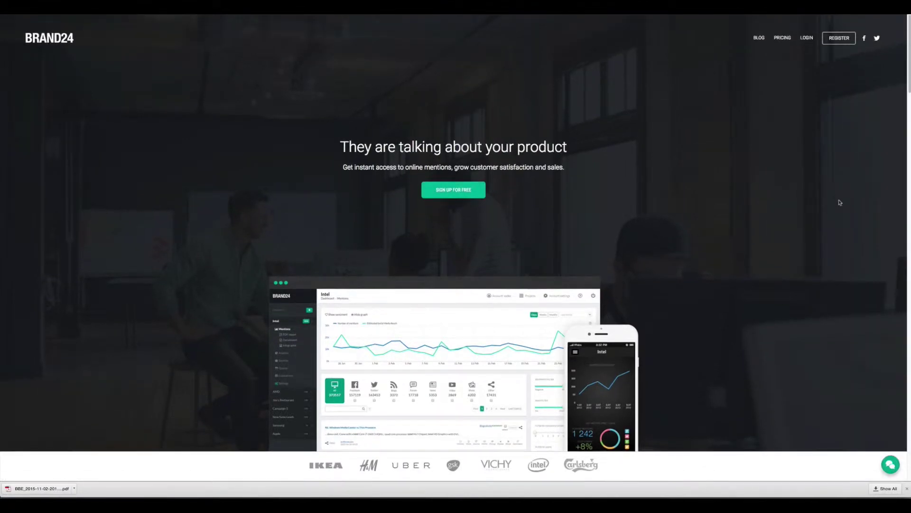
- Log in to Brand24, filling the e-mail and password fields from the saved Brand24 login in the password manager
left_click(807, 40)
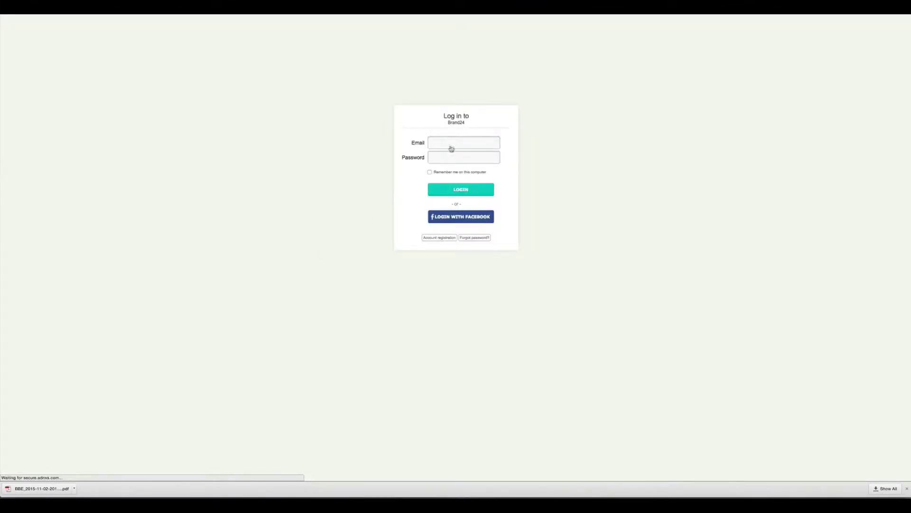
left_click(451, 149)
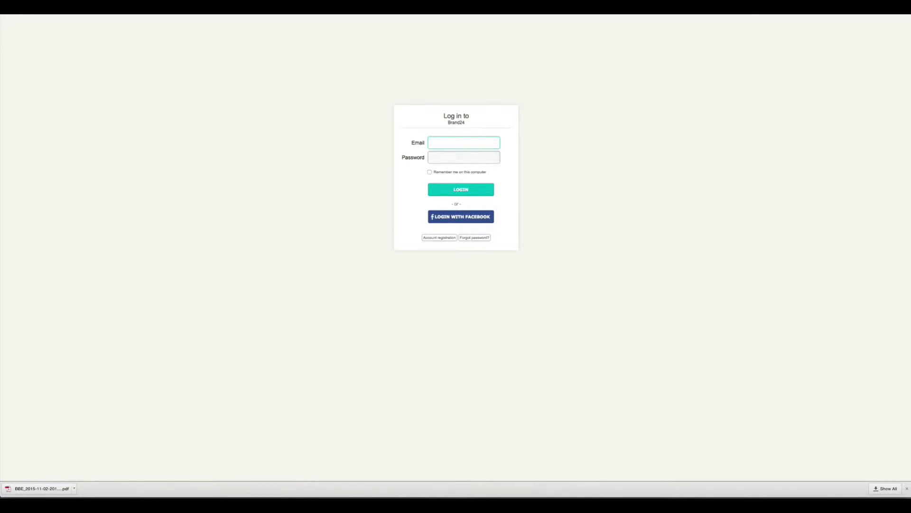
left_click(746, 7)
left_click(719, 21)
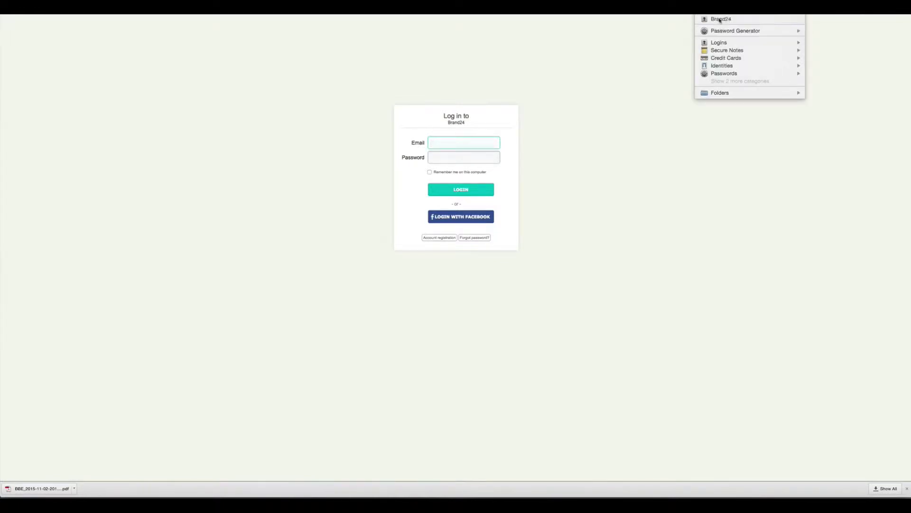
left_click(451, 188)
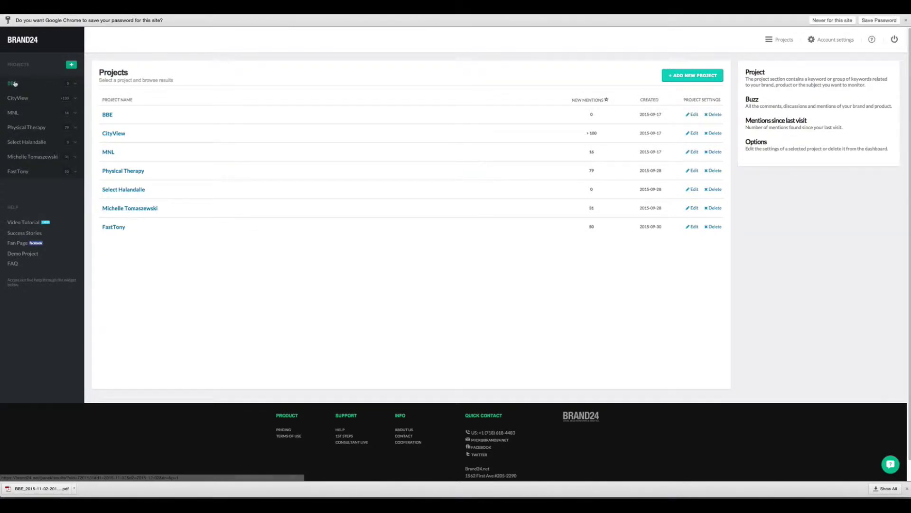
- Open Brand24's Facebook fan page and look through its posts
left_click(19, 244)
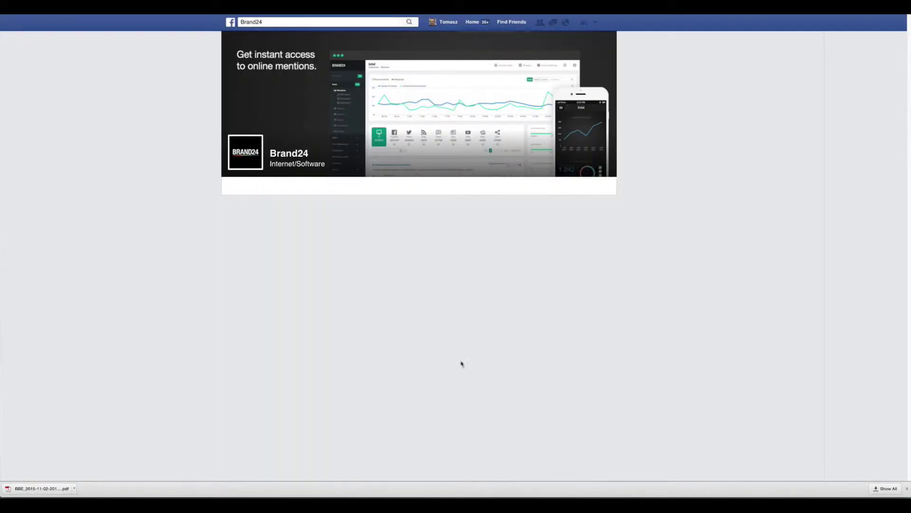
scroll(533, 354, "down", 3)
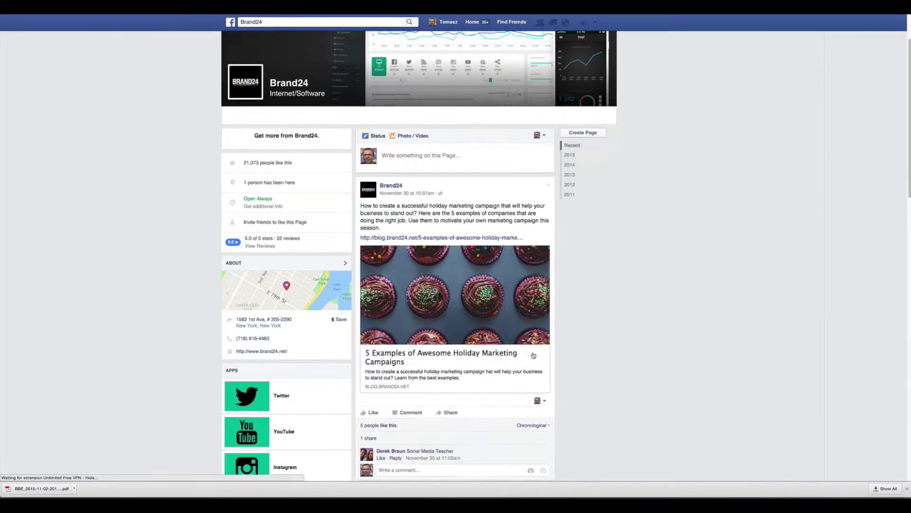
scroll(532, 354, "down", 4)
scroll(375, 184, "up", 7)
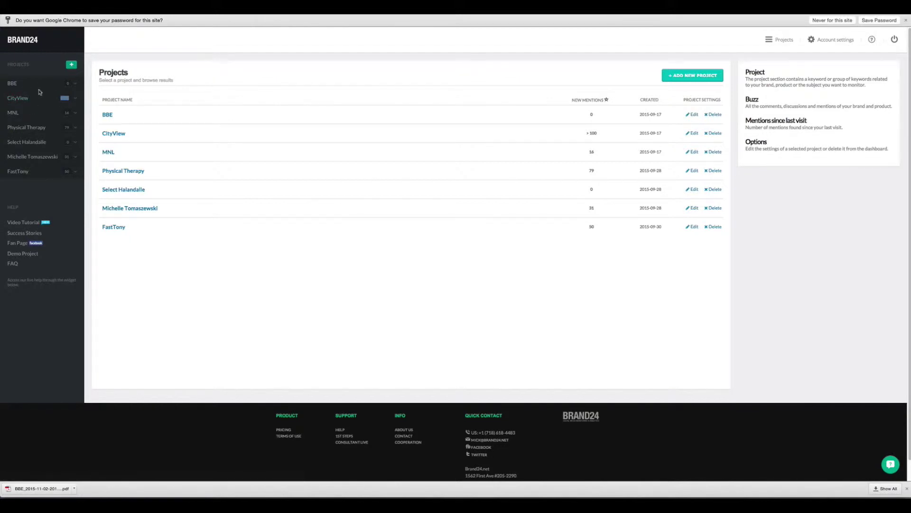
- Open the BBE project's mentions and view the source page of the first blog mention
left_click(15, 86)
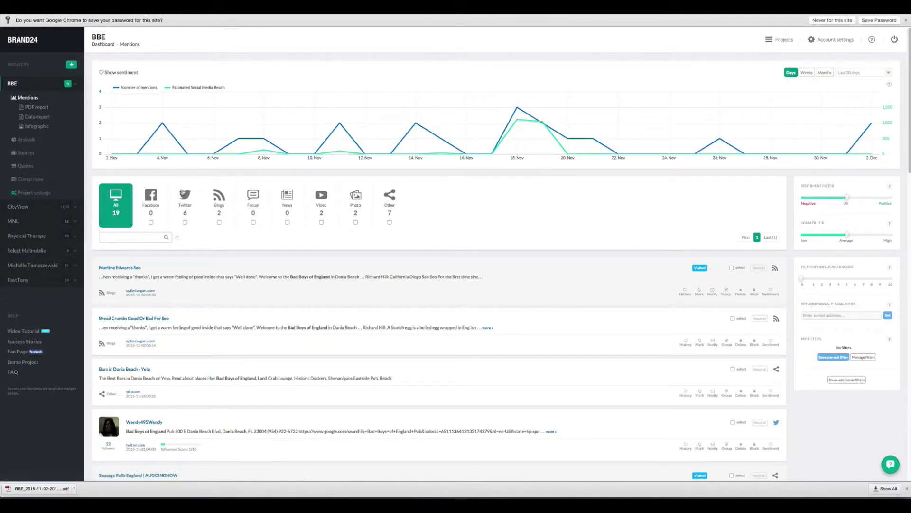
scroll(498, 298, "down", 2)
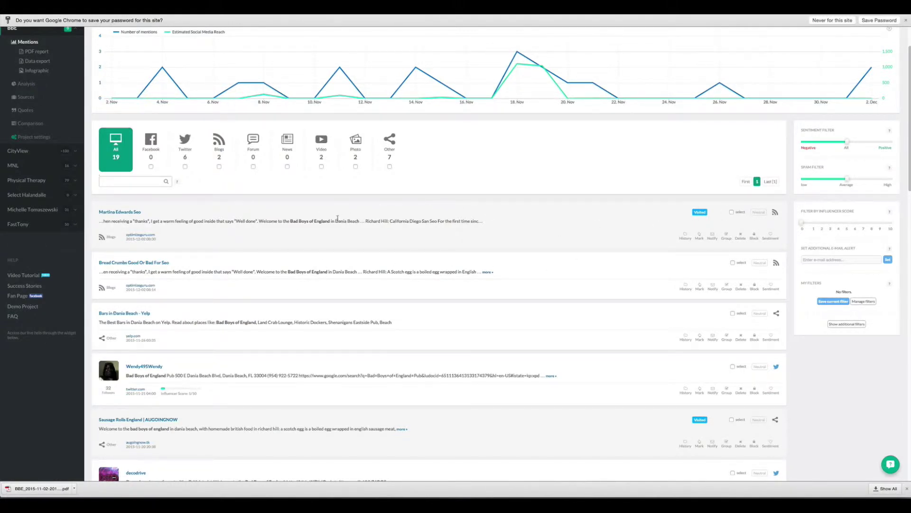
left_click(126, 212)
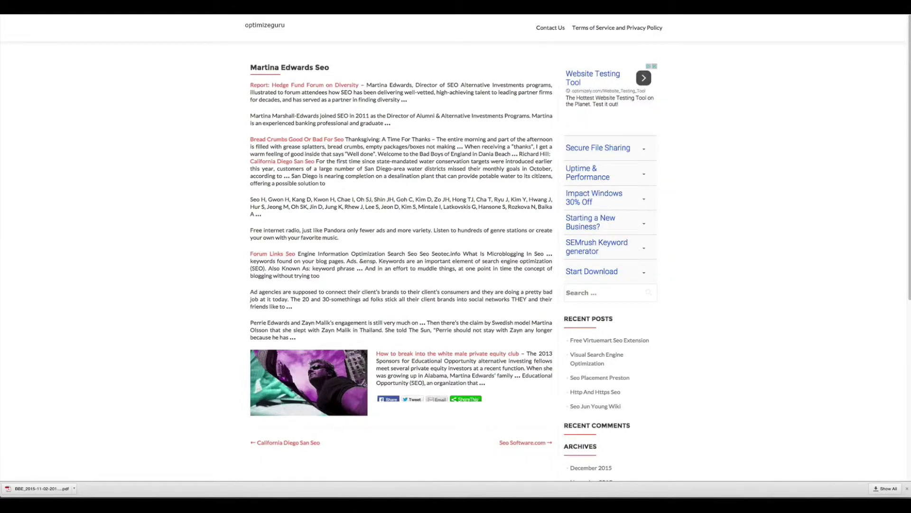
left_click(527, 14)
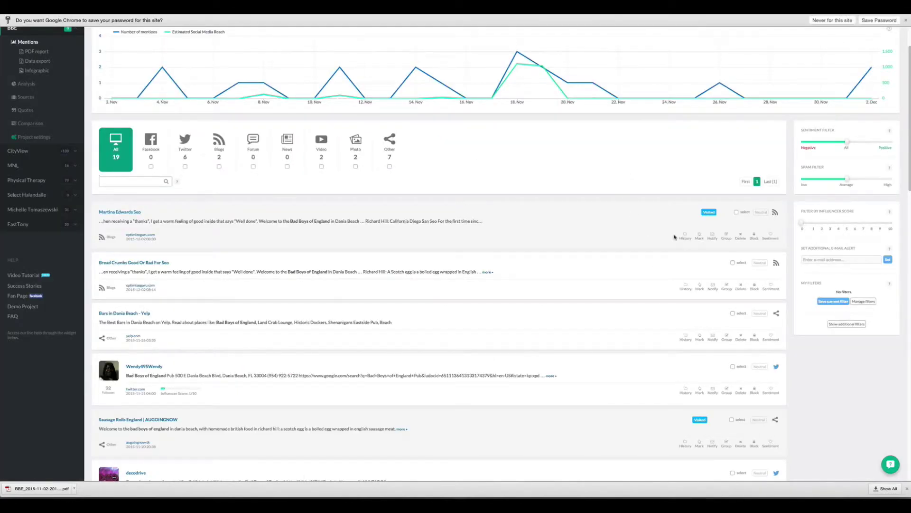
- View the first mention's e-mail notification form, close it without sending, and look through the full list of BBE mentions
left_click(713, 238)
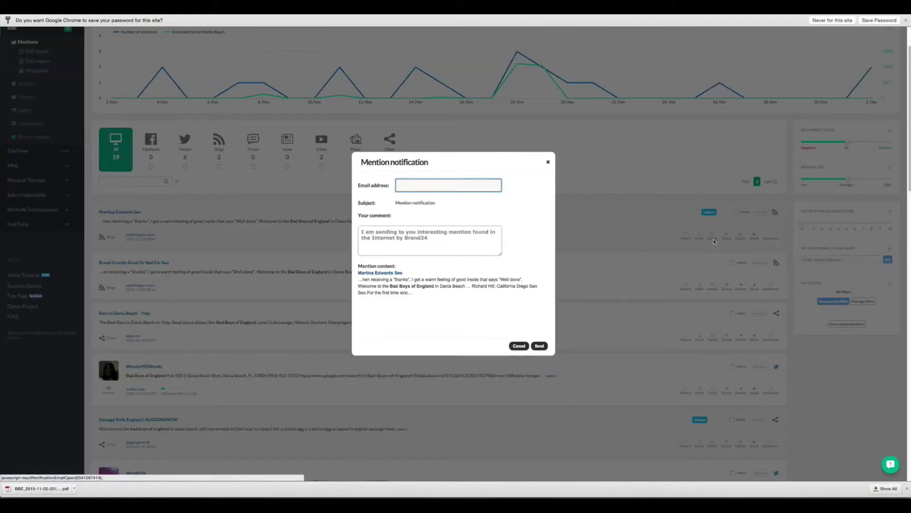
left_click(547, 163)
scroll(475, 304, "down", 1)
scroll(481, 300, "down", 3)
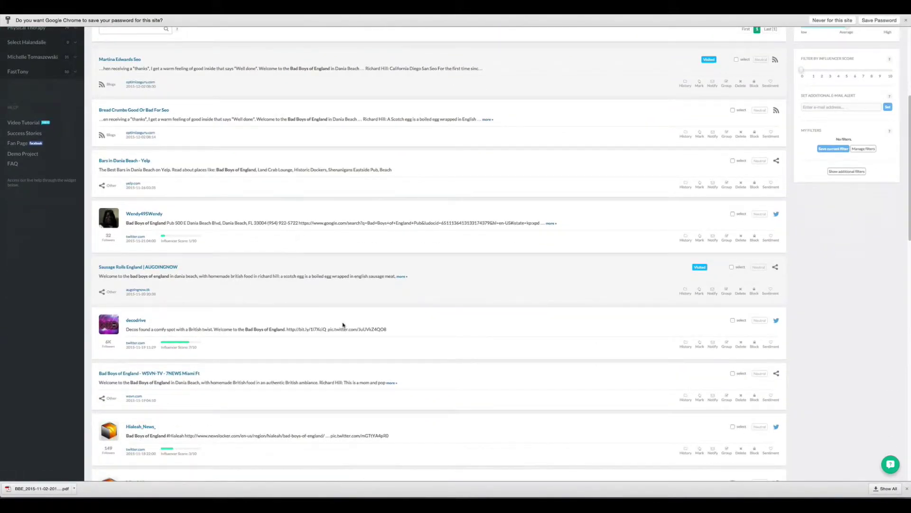
scroll(340, 318, "down", 2)
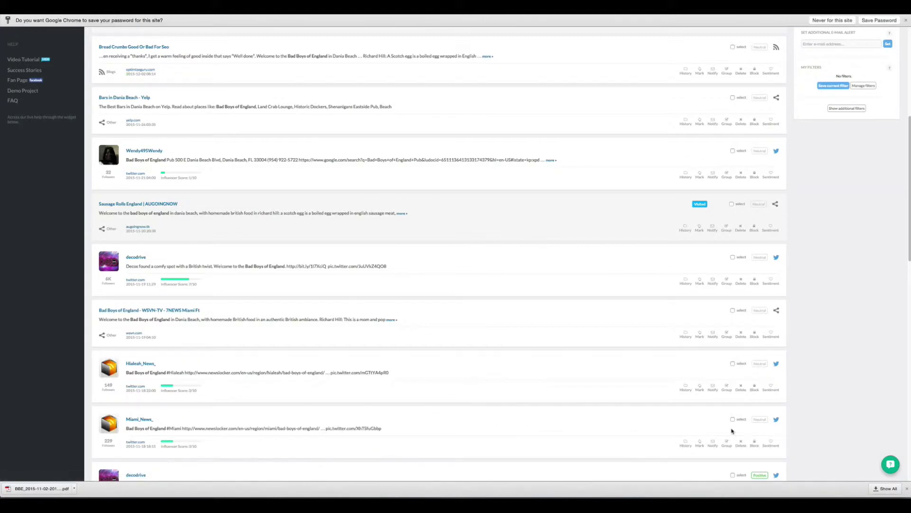
scroll(637, 426, "down", 2)
scroll(635, 425, "down", 12)
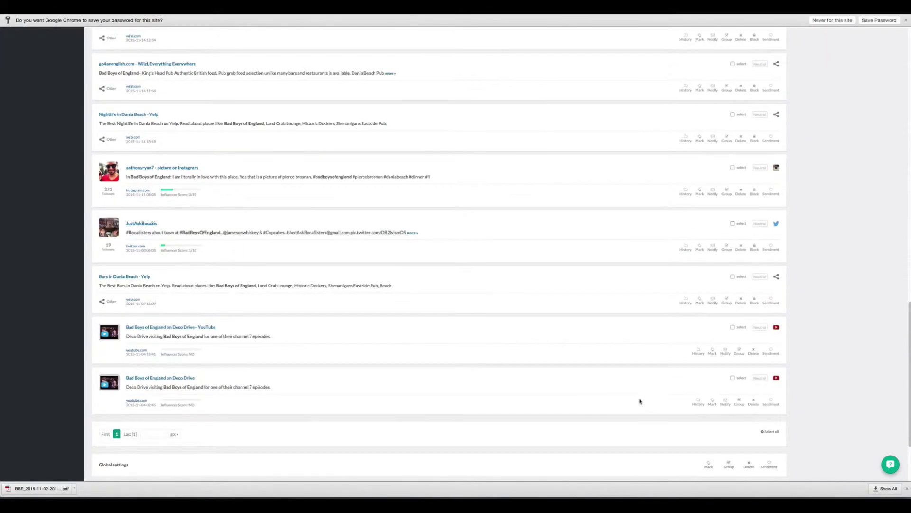
scroll(289, 283, "up", 15)
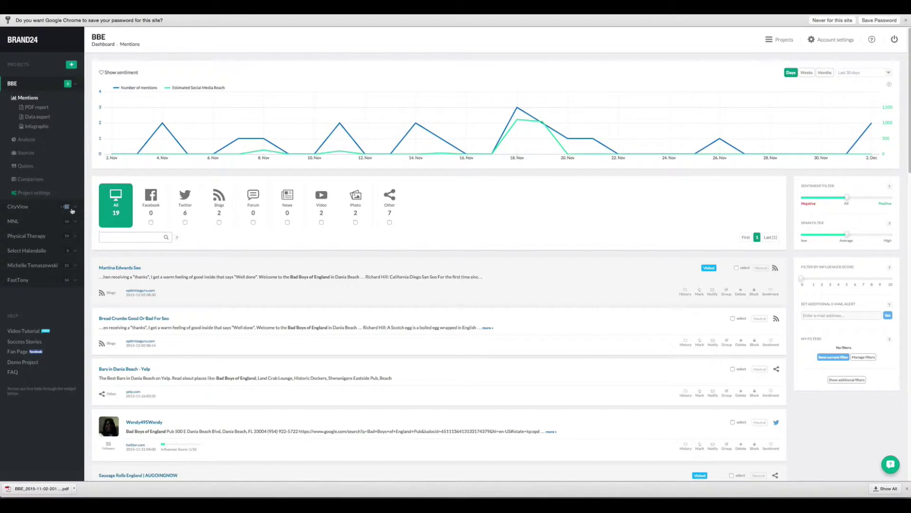
- Select all mentions in the BBE list and inspect the global settings actions beneath them
scroll(611, 349, "down", 1)
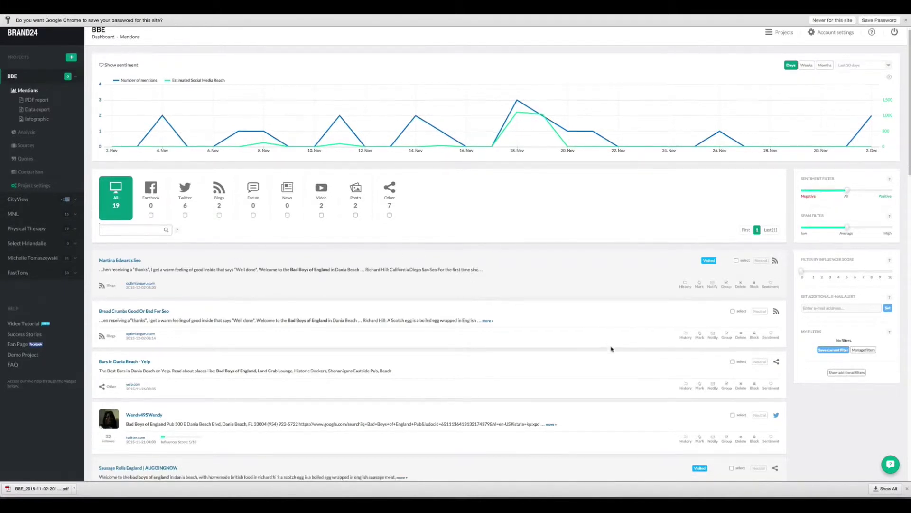
scroll(611, 349, "down", 3)
scroll(636, 325, "down", 1)
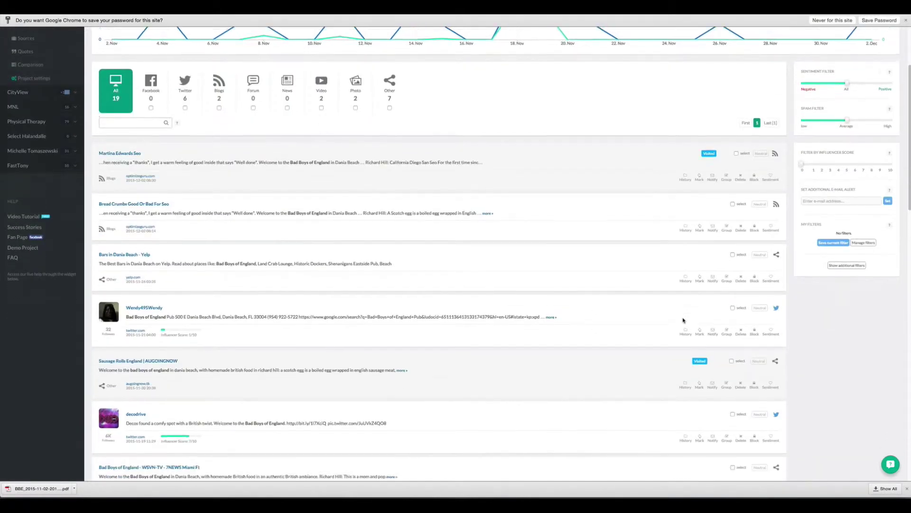
scroll(683, 321, "down", 10)
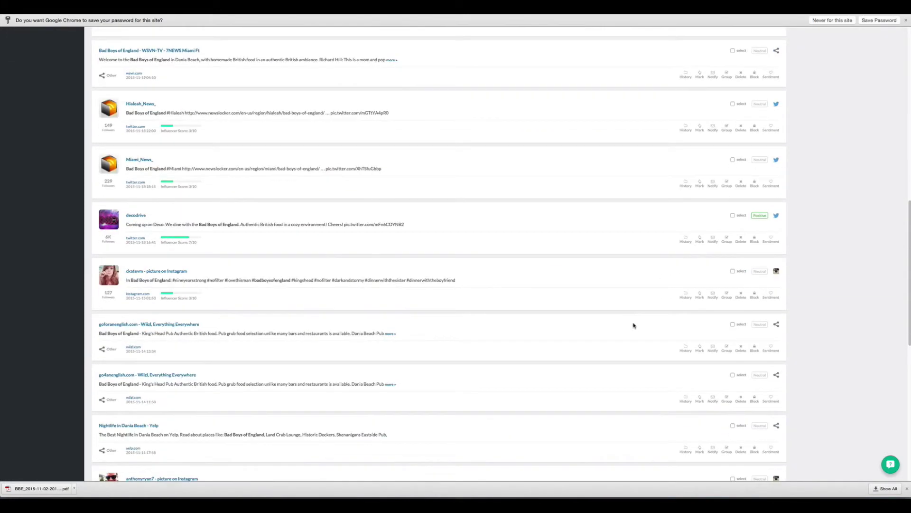
scroll(633, 326, "down", 8)
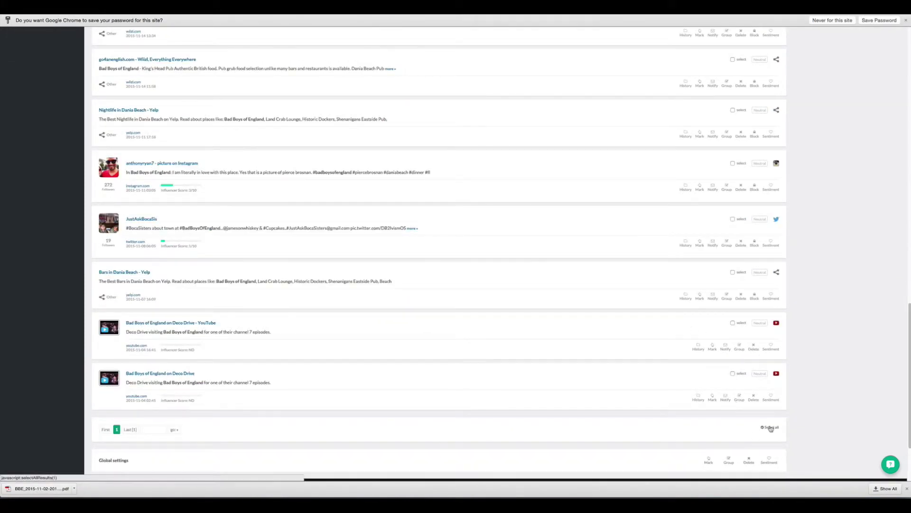
scroll(650, 185, "up", 2)
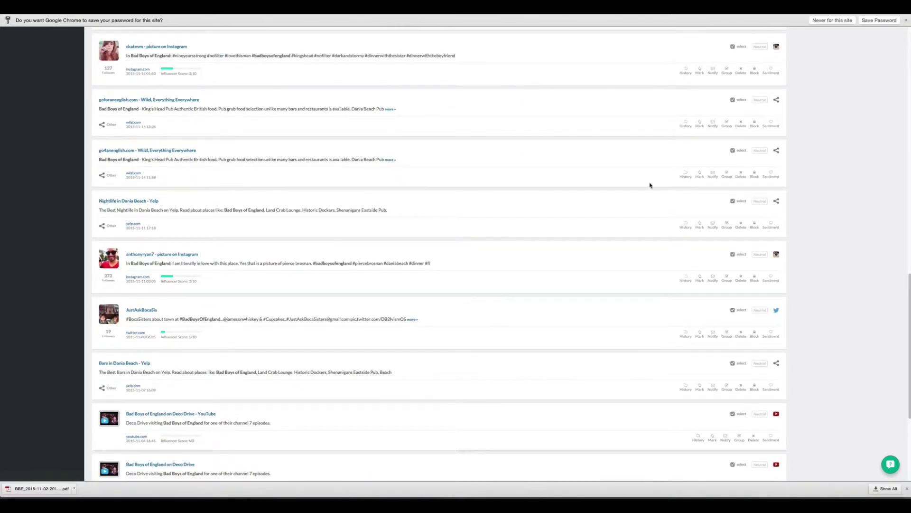
scroll(571, 317, "down", 4)
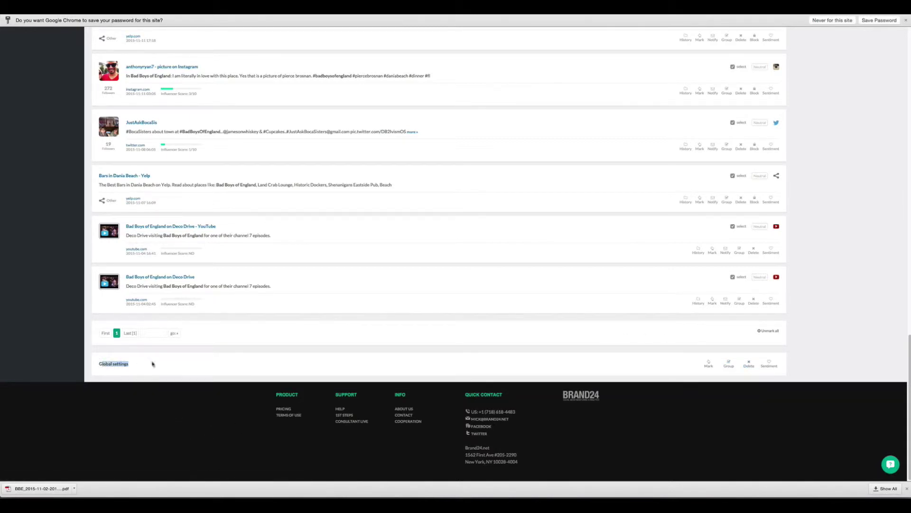
scroll(323, 336, "up", 12)
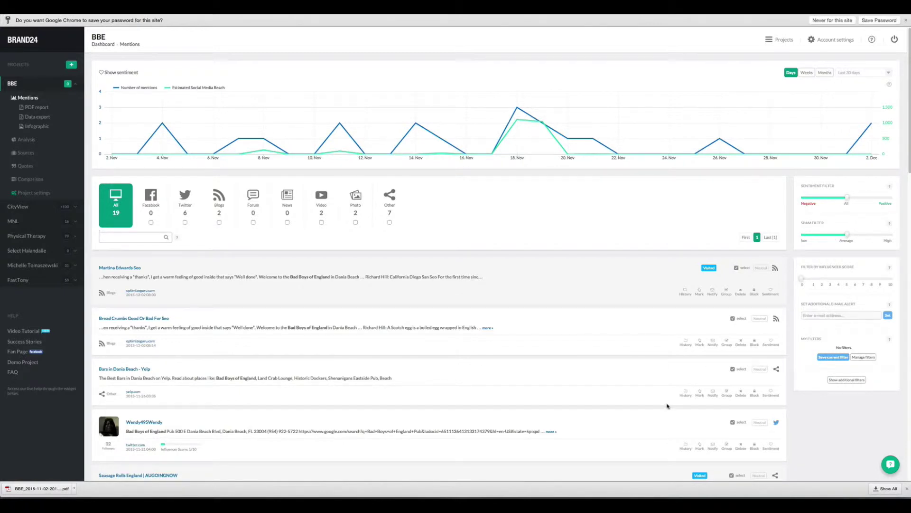
- Set the sentiment filter of the BBE mentions to Negative and return it to All
scroll(669, 403, "down", 4)
scroll(679, 401, "up", 5)
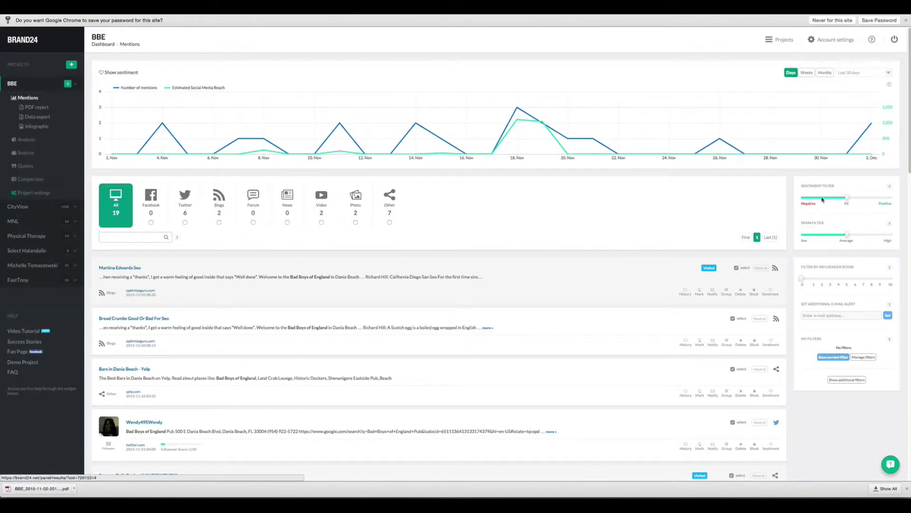
left_click_drag(845, 197, 813, 204)
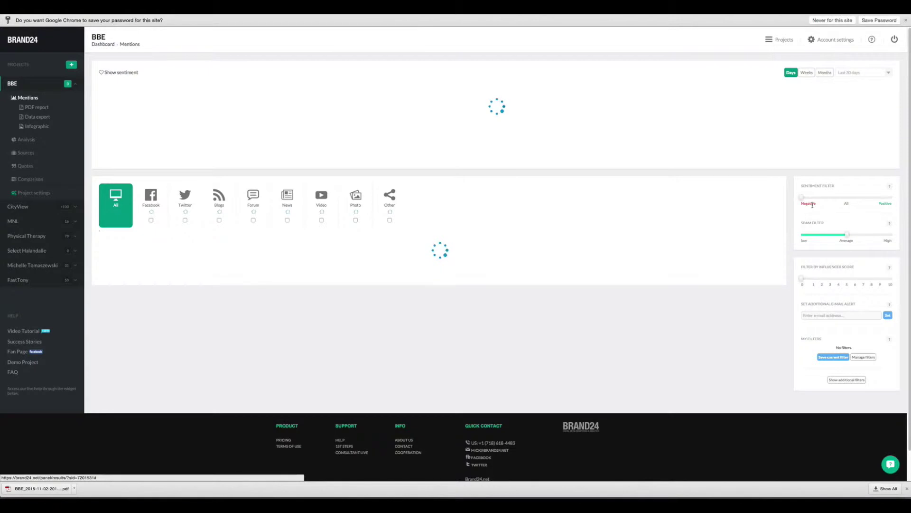
left_click_drag(802, 199, 848, 201)
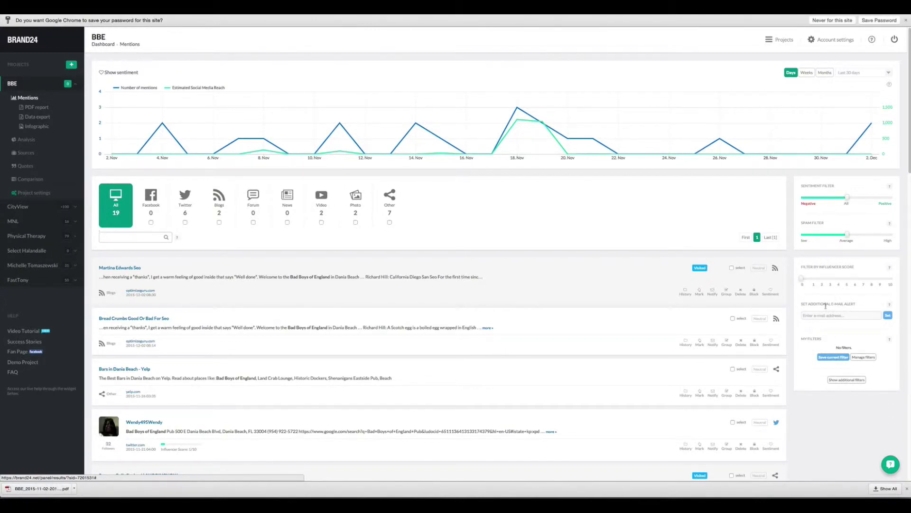
scroll(664, 214, "down", 2)
scroll(593, 166, "up", 2)
- Open the BBE project's analysis and examine the popular authors, result figures, sentiment division and mentions by category
mouse_move(520, 104)
left_click(27, 141)
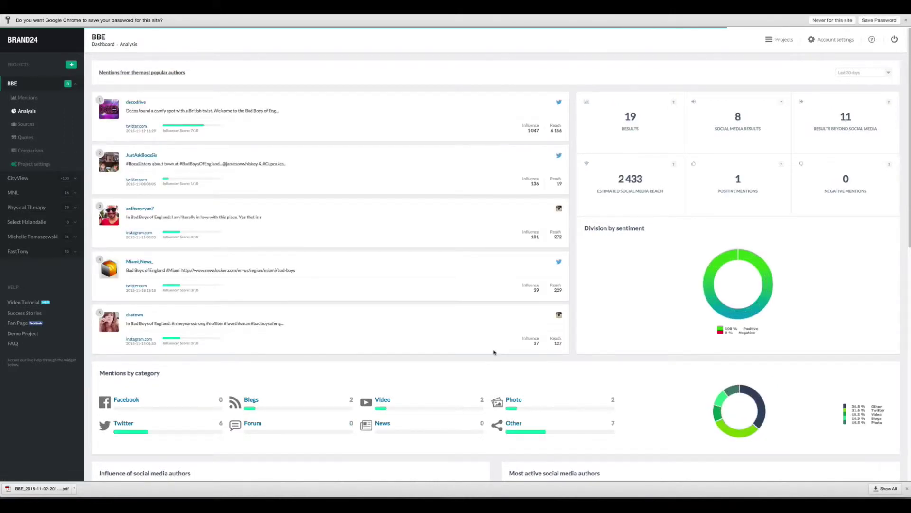
scroll(552, 246, "down", 3)
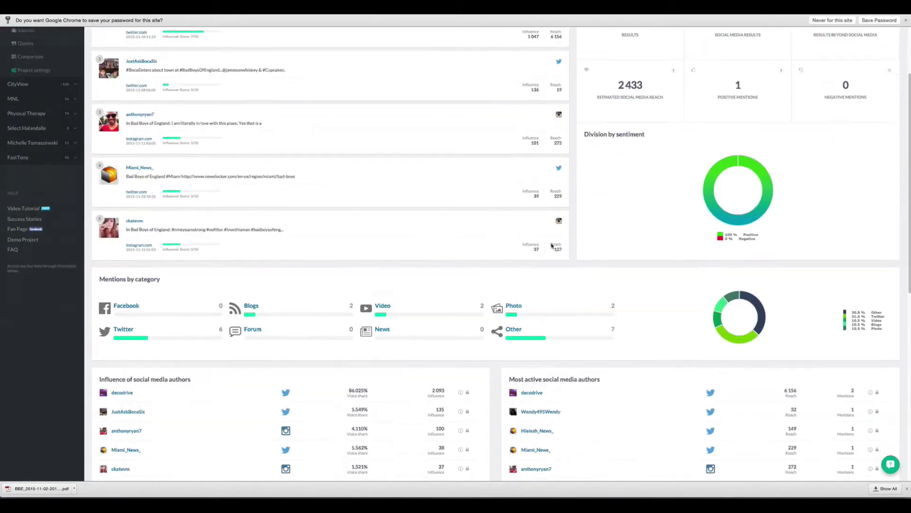
scroll(551, 246, "up", 3)
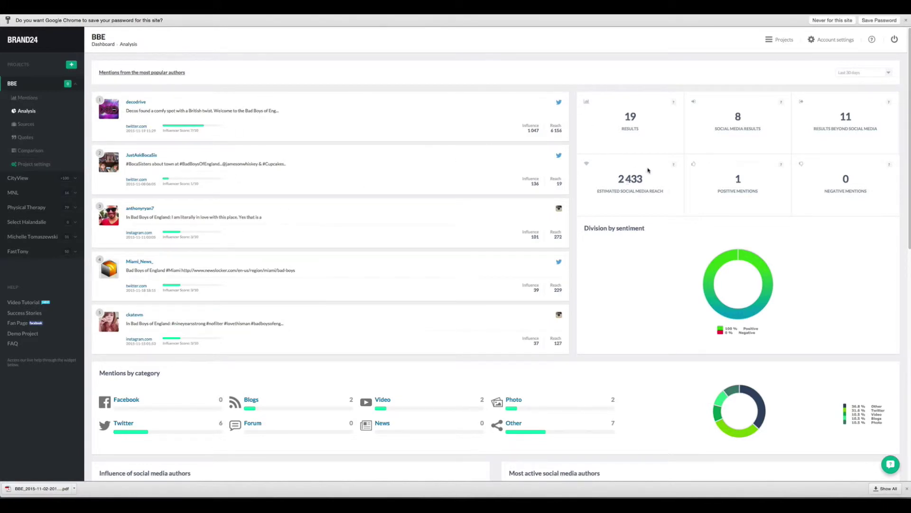
scroll(666, 191, "down", 1)
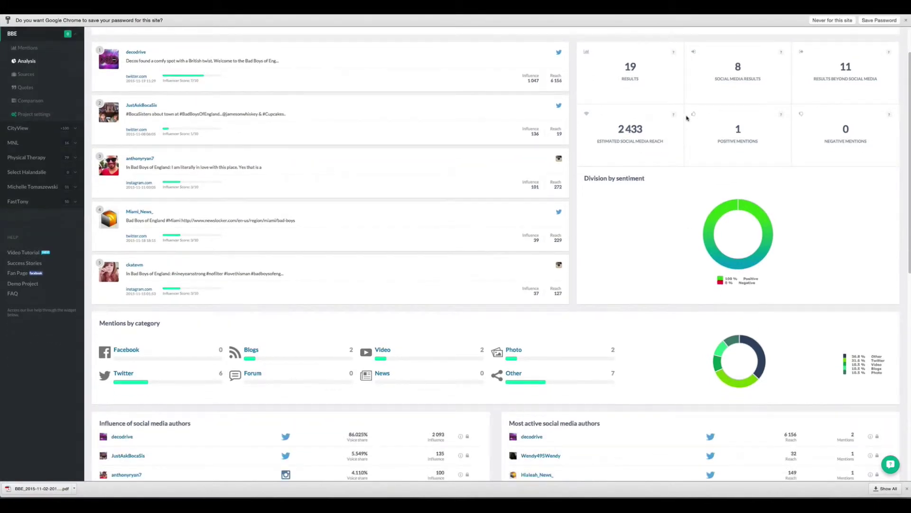
scroll(769, 231, "down", 1)
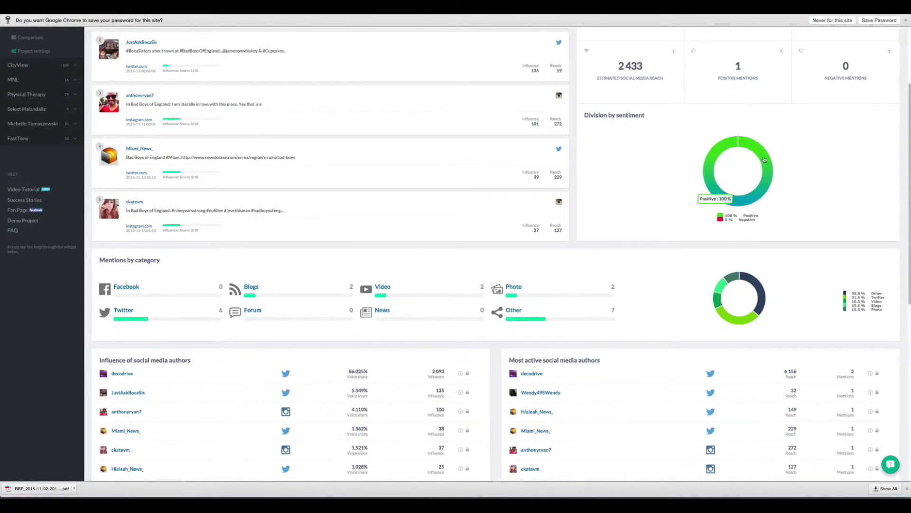
scroll(574, 318, "down", 1)
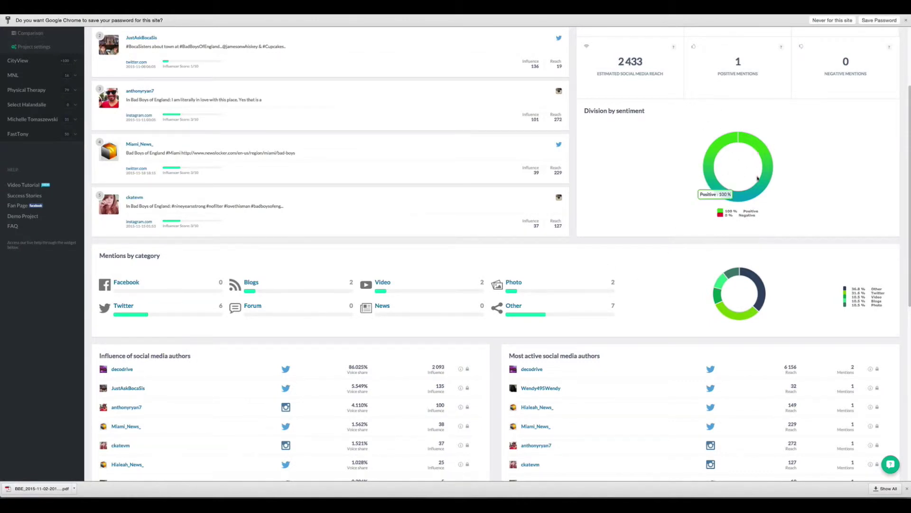
- Examine the BBE analysis's mentions by category, social media author rankings, most active sites and most influential sites
mouse_move(730, 158)
scroll(636, 301, "down", 1)
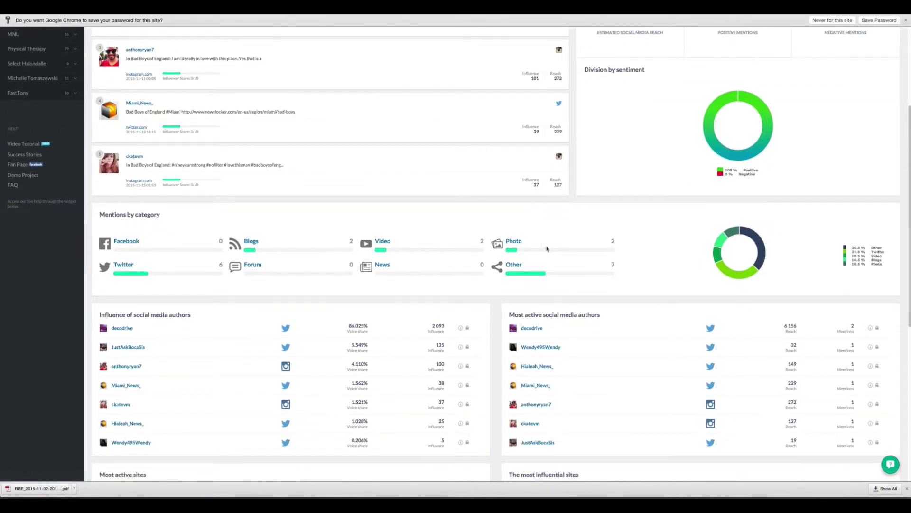
scroll(683, 298, "down", 3)
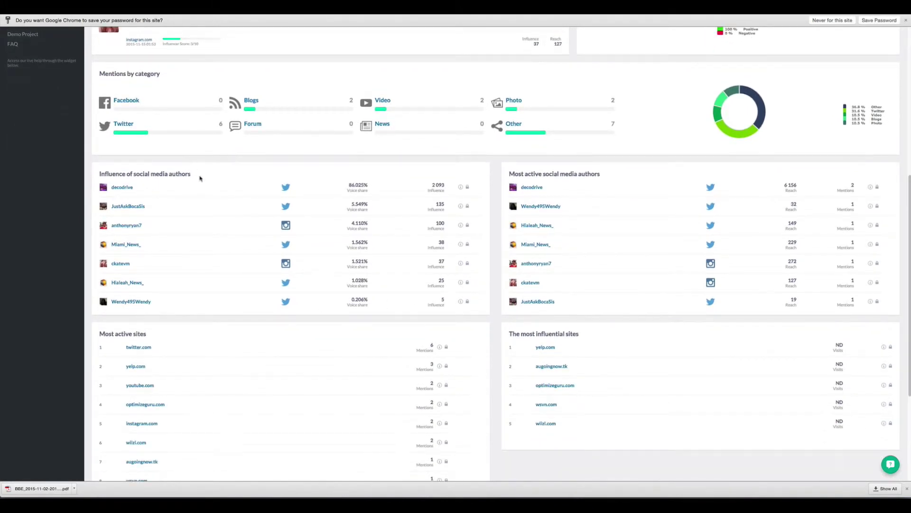
left_click_drag(192, 174, 99, 184)
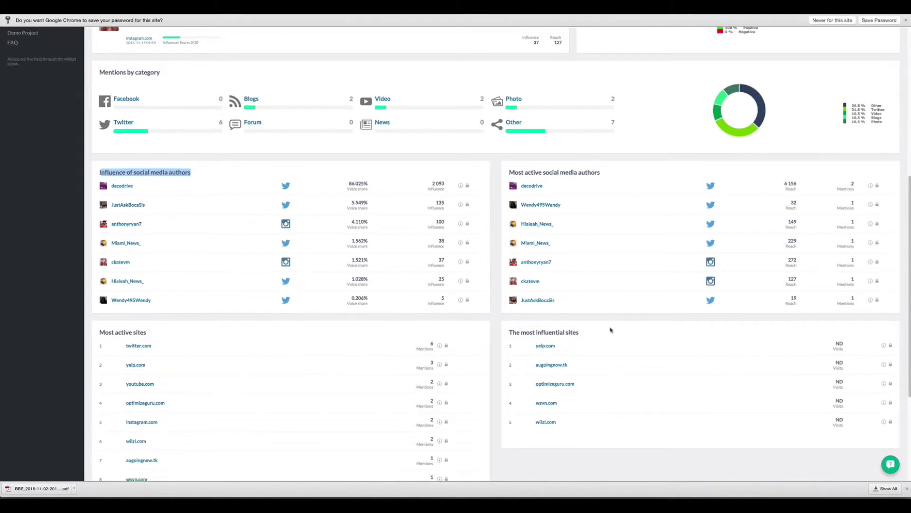
scroll(609, 329, "down", 3)
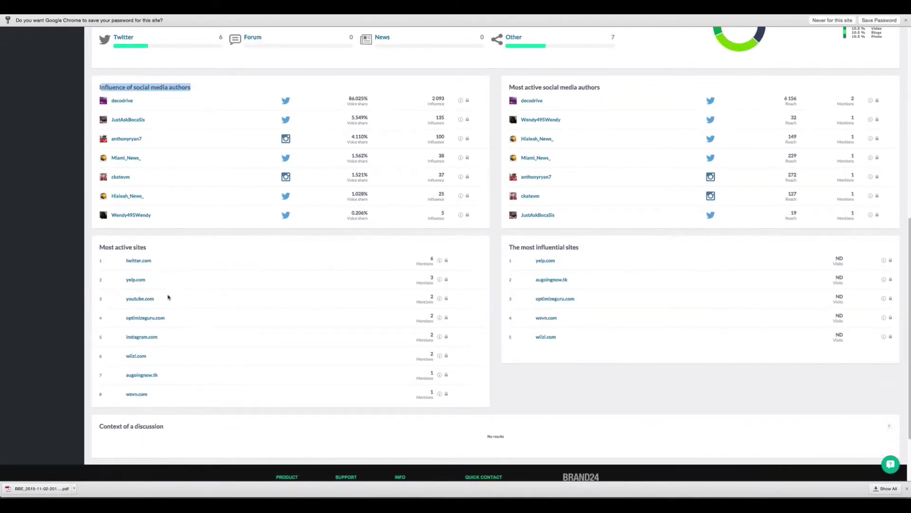
scroll(372, 353, "down", 3)
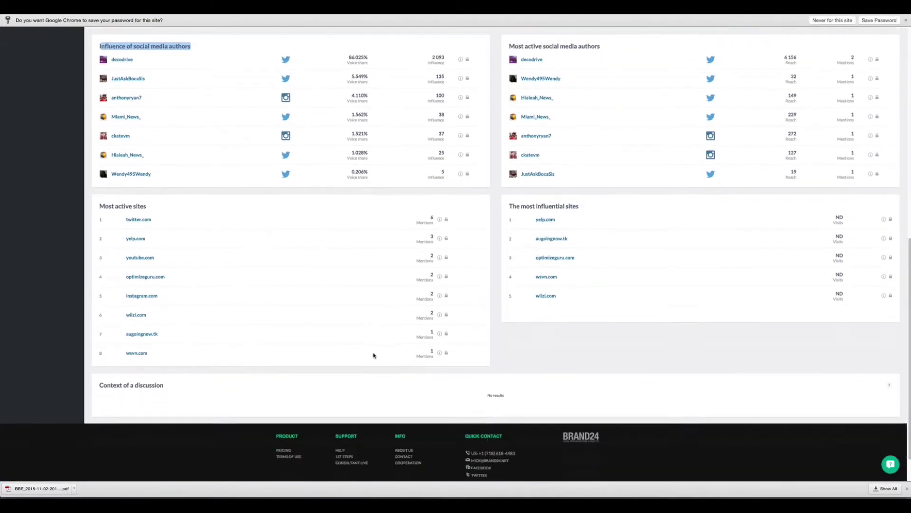
scroll(380, 323, "up", 4)
scroll(393, 267, "up", 2)
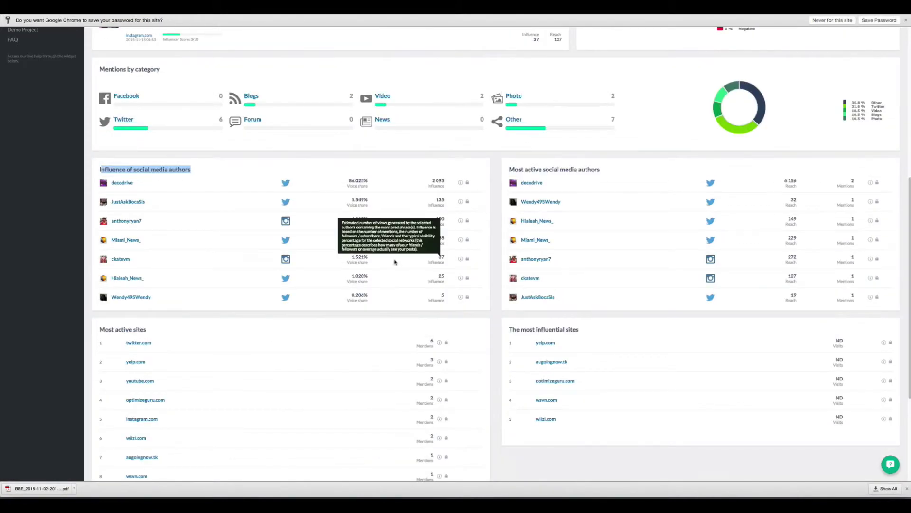
scroll(541, 323, "up", 10)
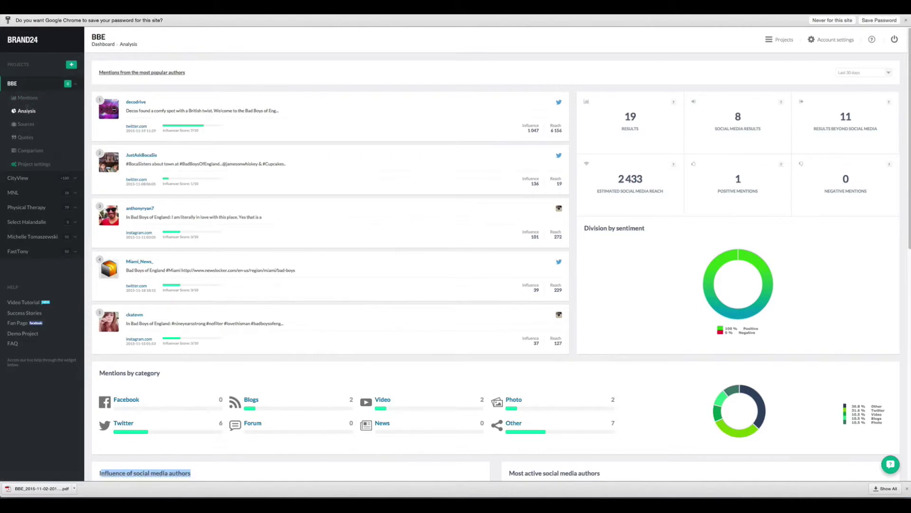
left_click(26, 111)
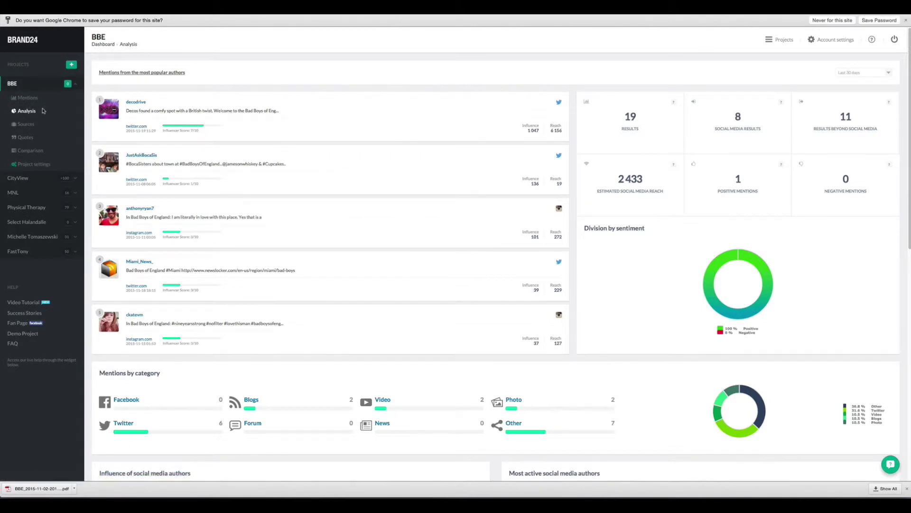
- Create a PDF report of the BBE mentions with the existing report comment and logo
left_click(30, 97)
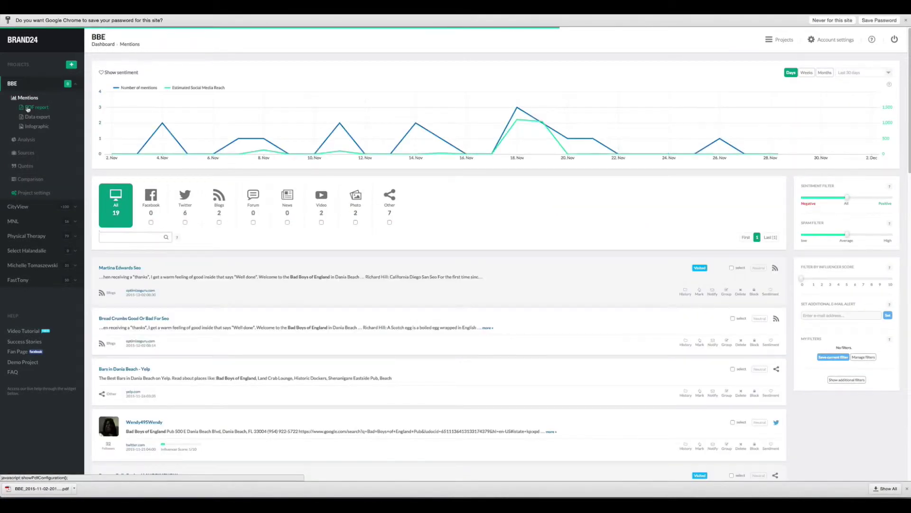
left_click(28, 108)
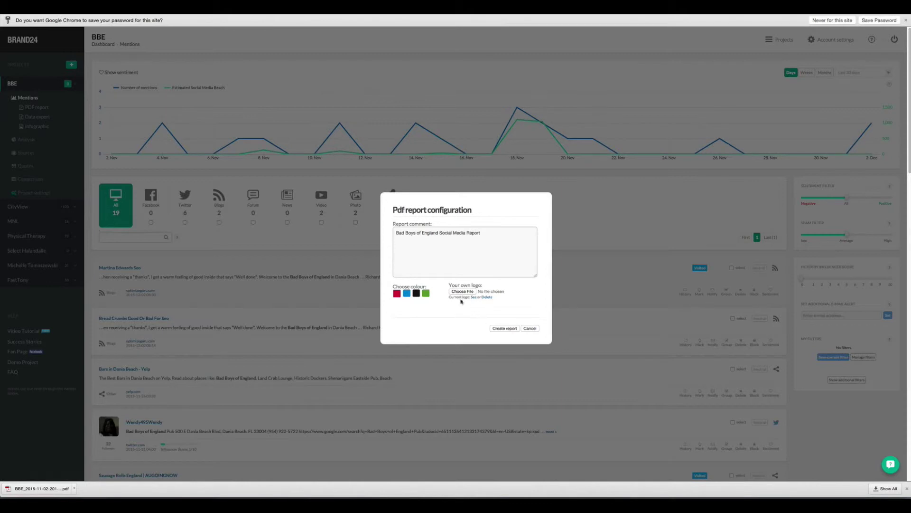
left_click(505, 328)
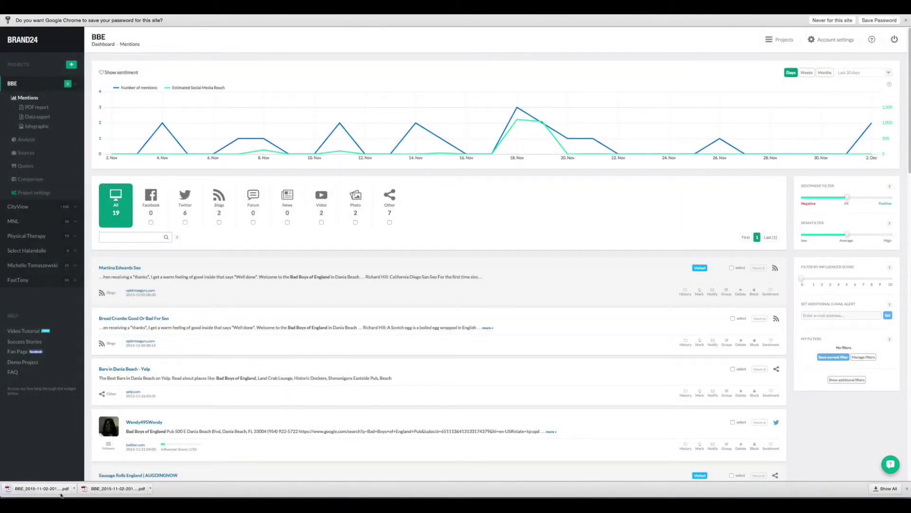
- Open the downloaded BBE report, read through its charts, mention counts and author rankings, and return to the dashboard
left_click(52, 489)
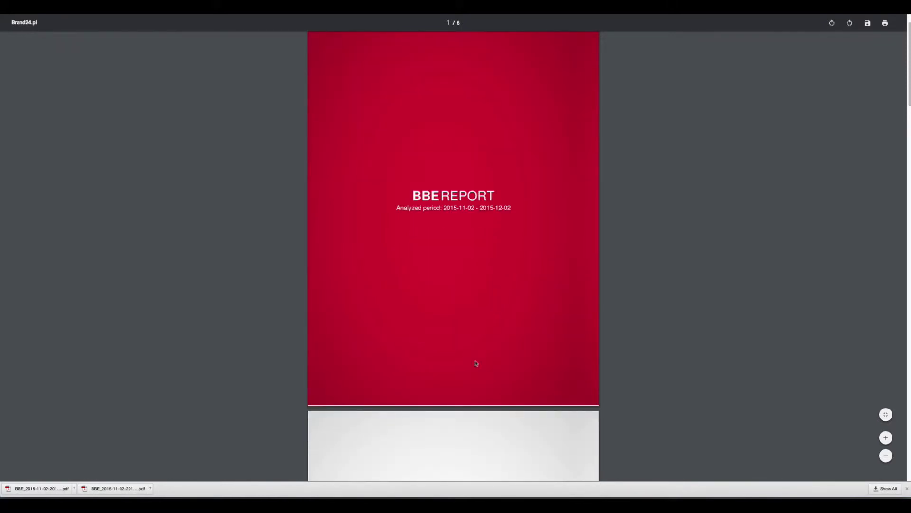
scroll(476, 363, "down", 6)
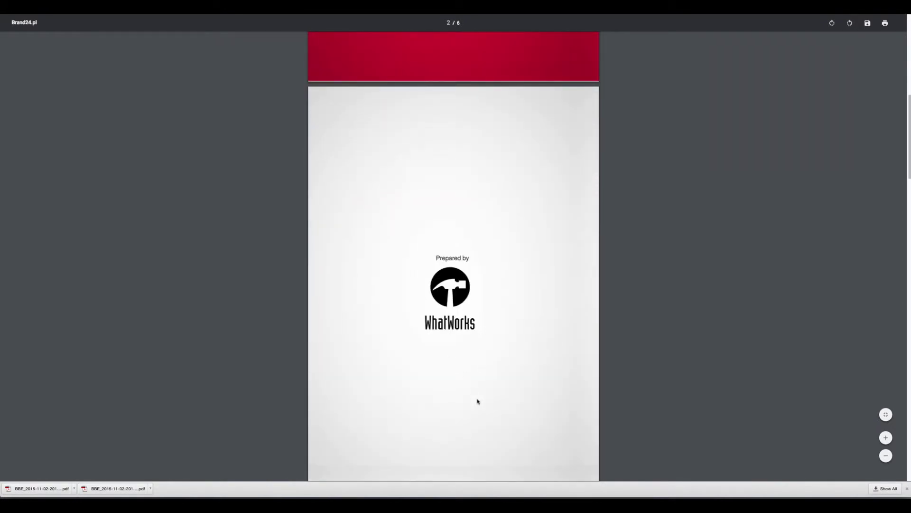
scroll(478, 401, "down", 8)
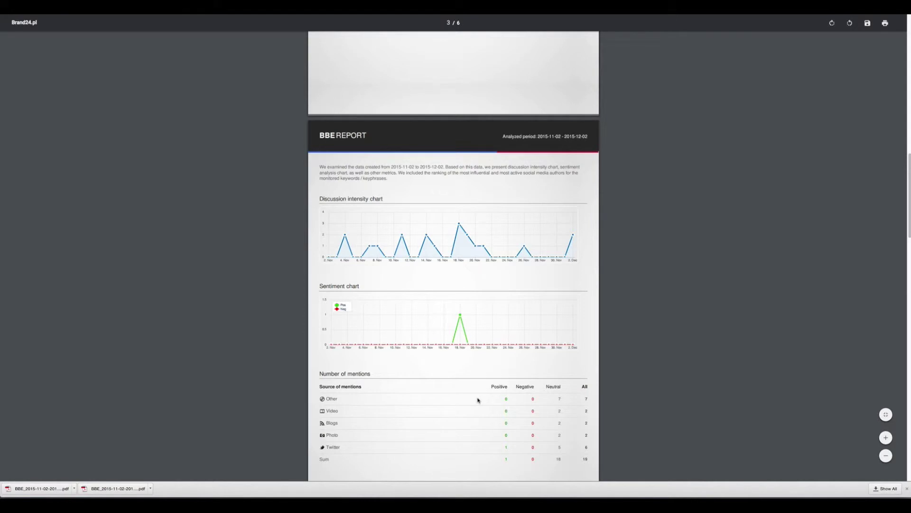
scroll(478, 400, "down", 3)
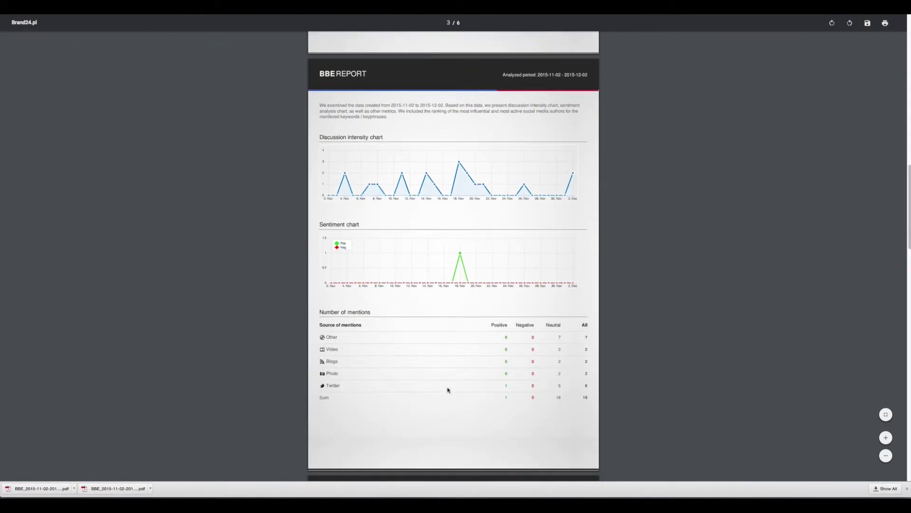
scroll(448, 390, "down", 3)
scroll(449, 390, "down", 12)
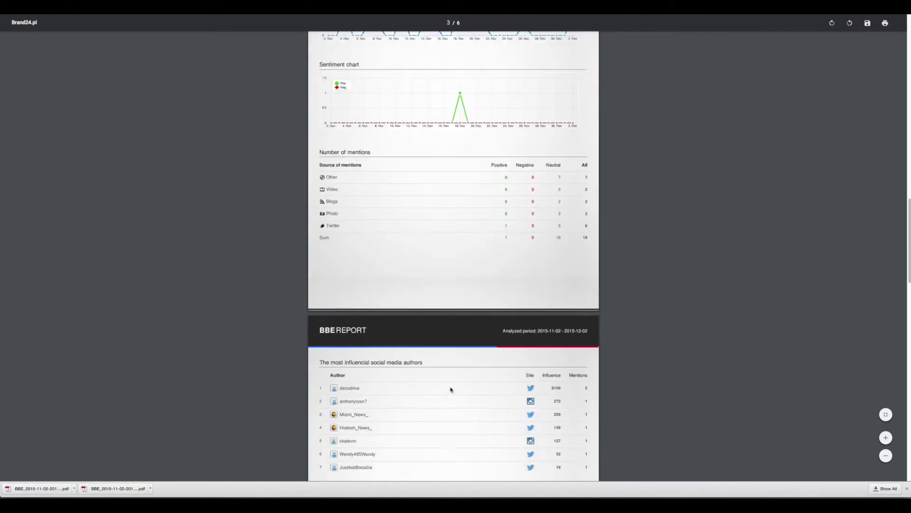
scroll(454, 386, "down", 6)
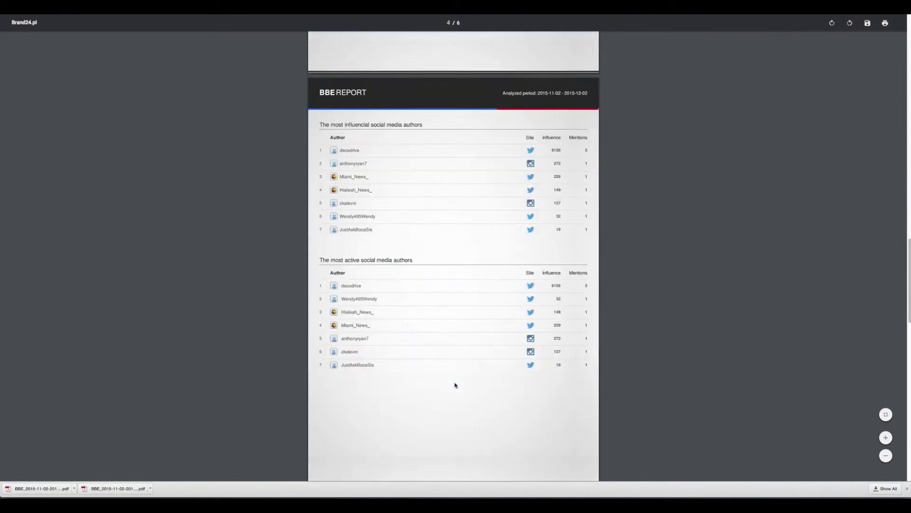
scroll(455, 385, "up", 9)
scroll(455, 385, "up", 7)
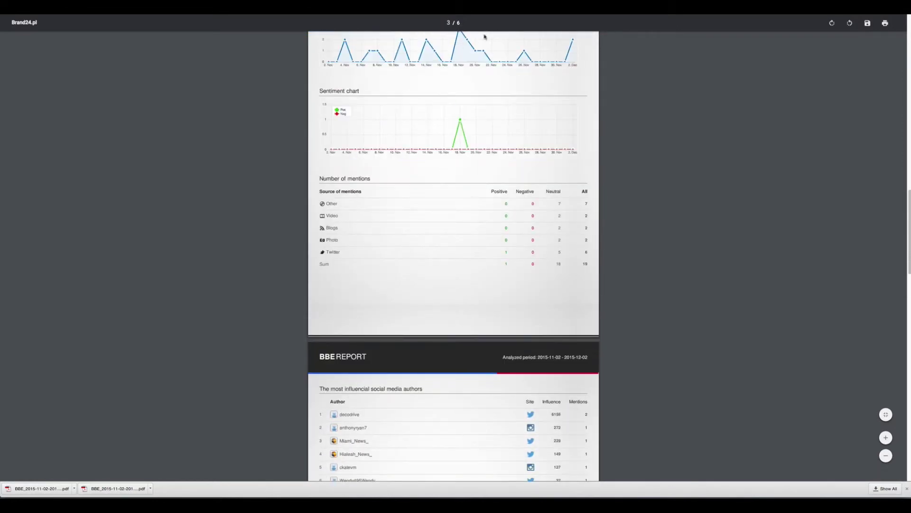
key("ctrl+shift+Tab")
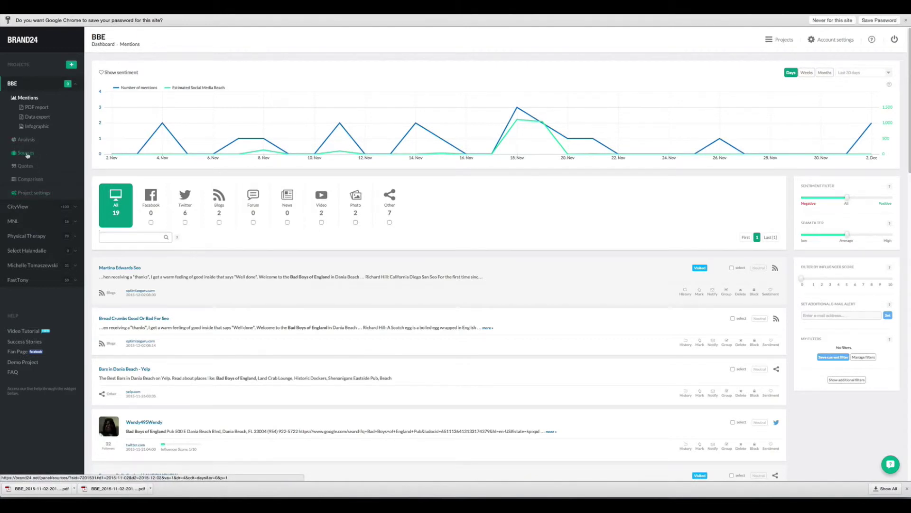
- View the BBE infographic's number of mentions and sentiment charts, and close it to return to the mentions
left_click(37, 128)
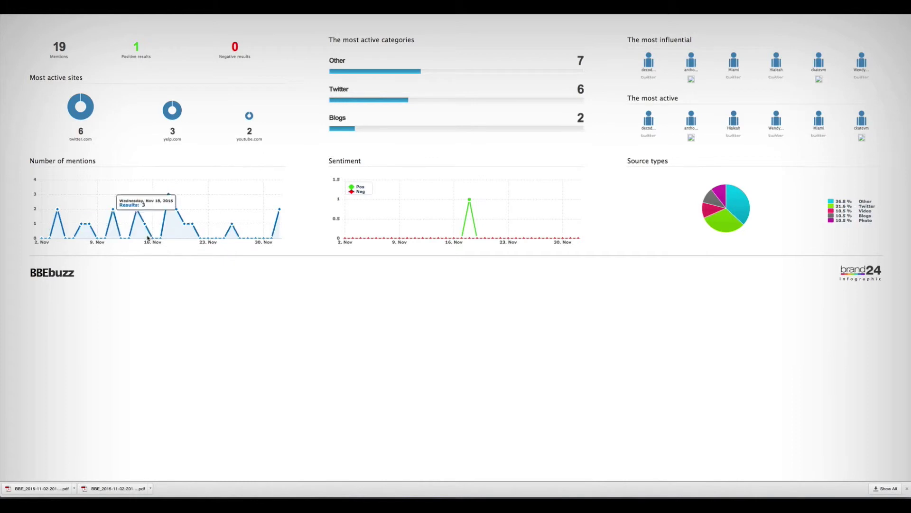
mouse_move(169, 196)
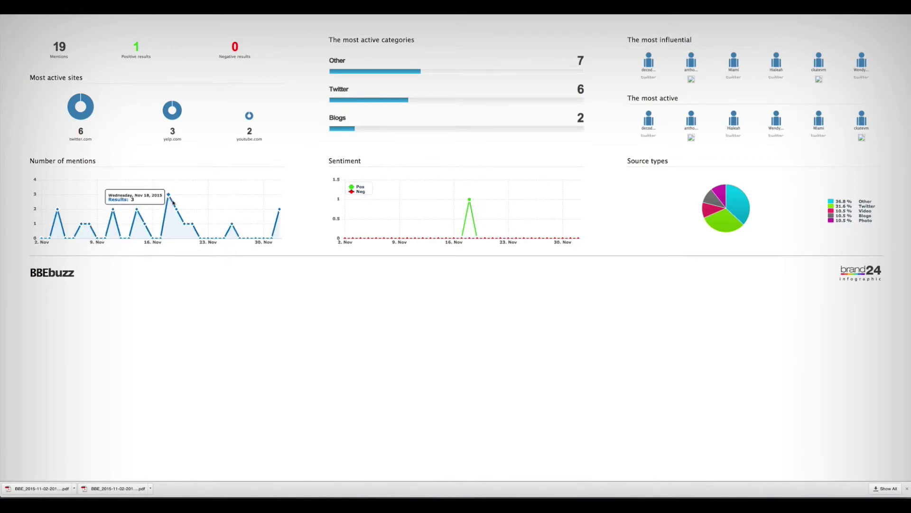
mouse_move(473, 208)
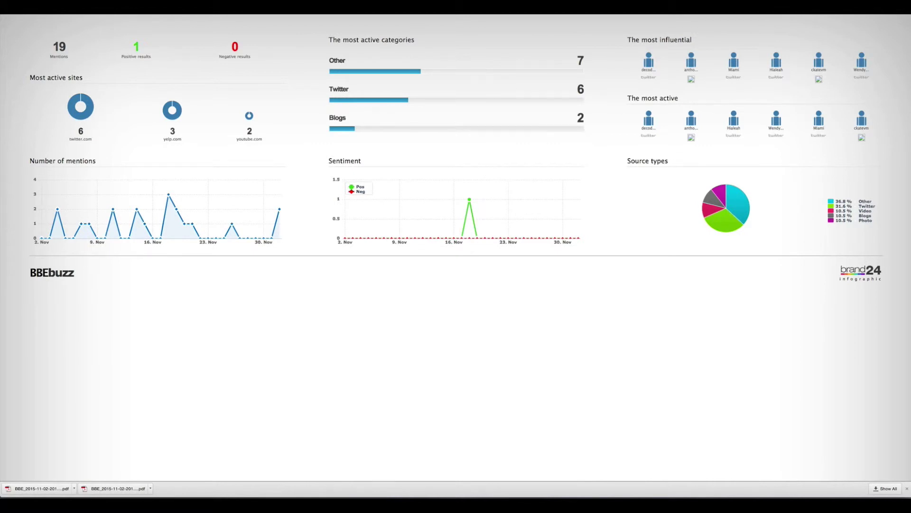
key("ctrl+w")
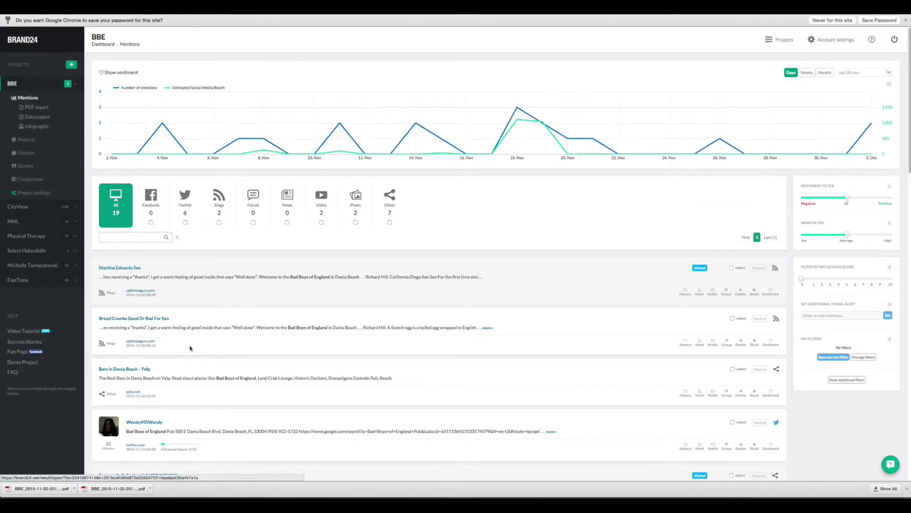
scroll(203, 351, "down", 2)
scroll(84, 211, "up", 2)
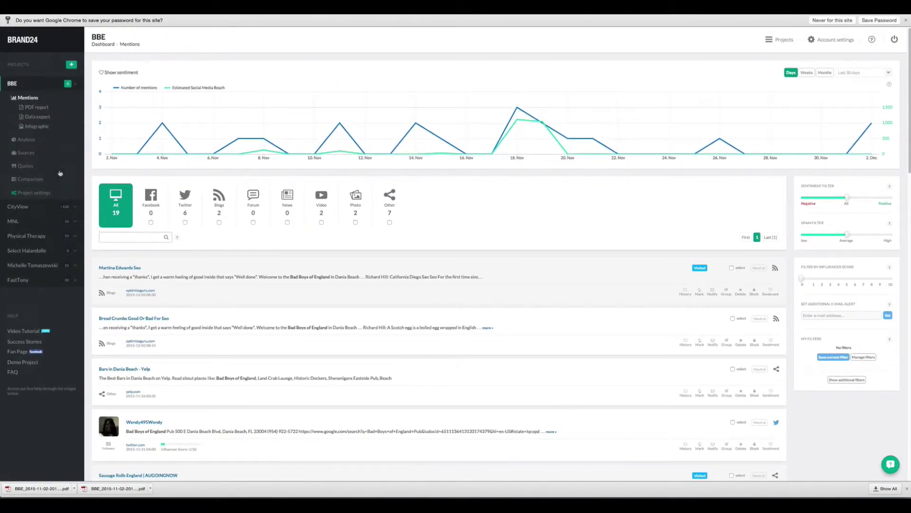
- View the BBE project's source authors, and open its comparison page to start comparing projects
left_click(26, 156)
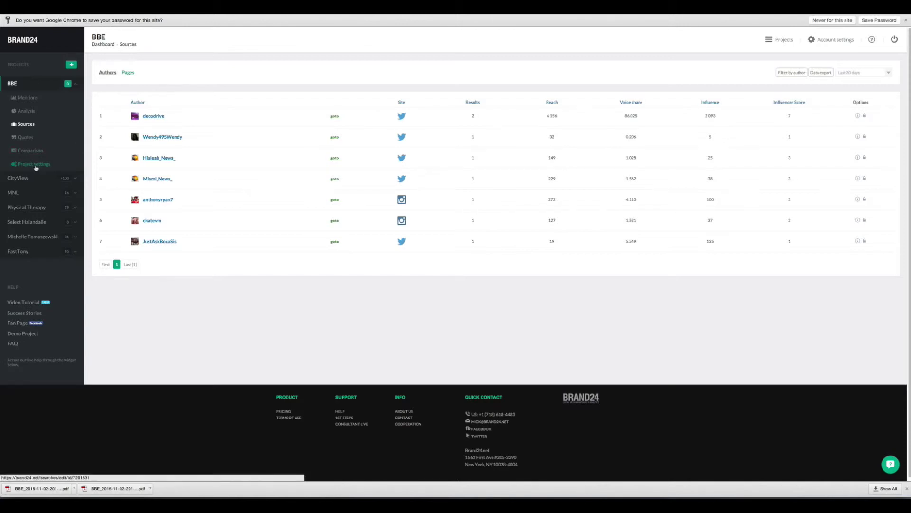
left_click(34, 151)
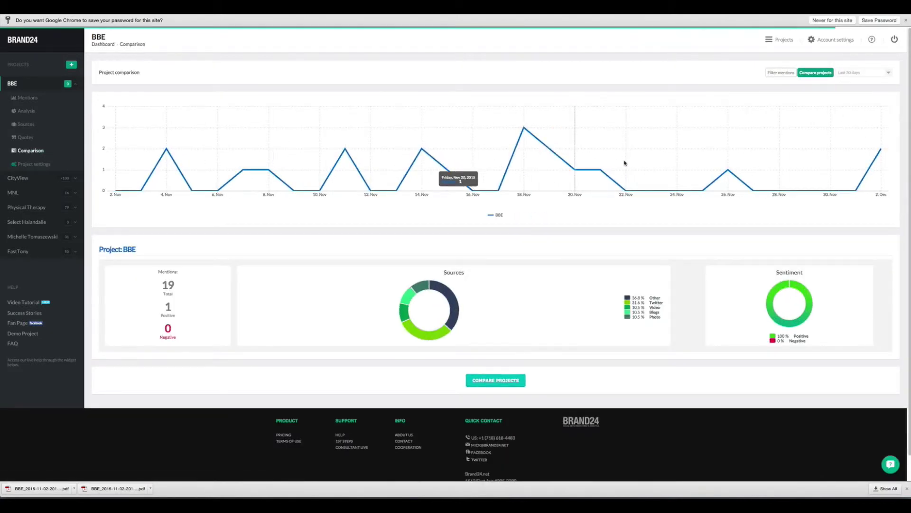
left_click(503, 381)
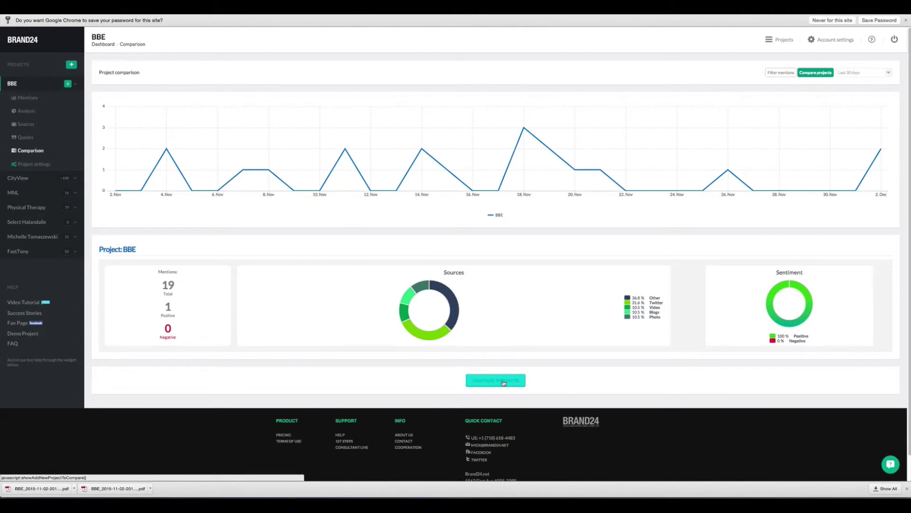
- View the BBE and Physical Therapy mentions, and open the Physical Therapy project's settings from the project list
left_click(29, 99)
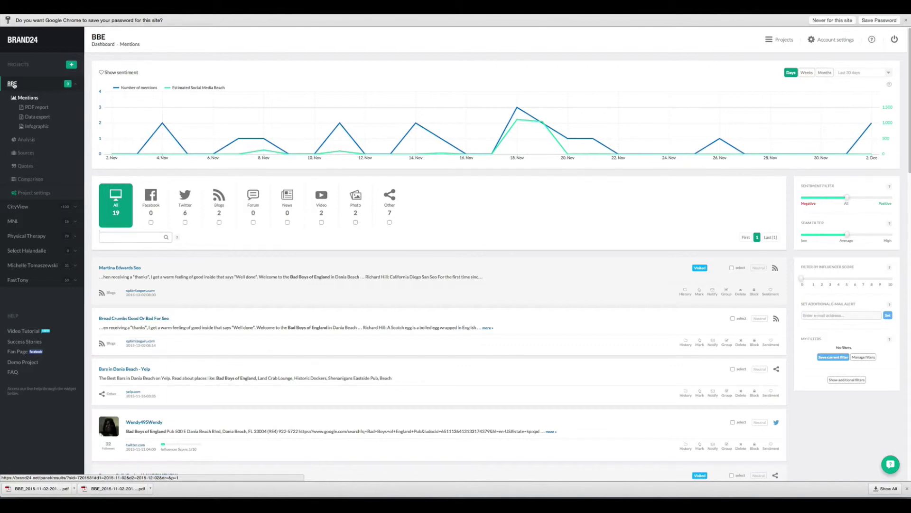
left_click(21, 237)
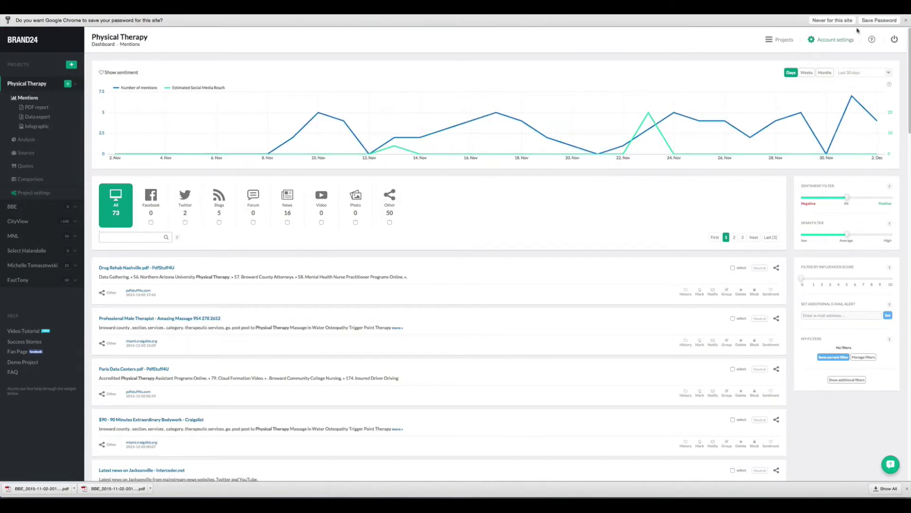
left_click(775, 41)
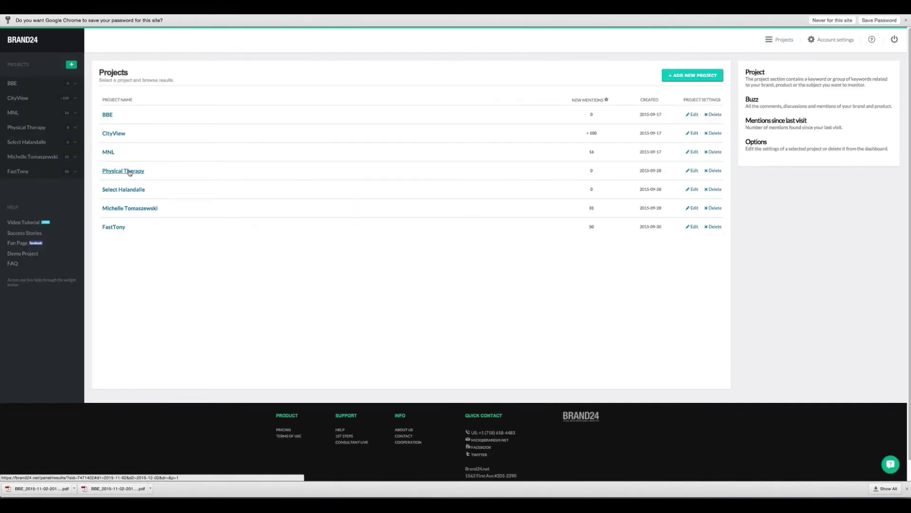
left_click(694, 171)
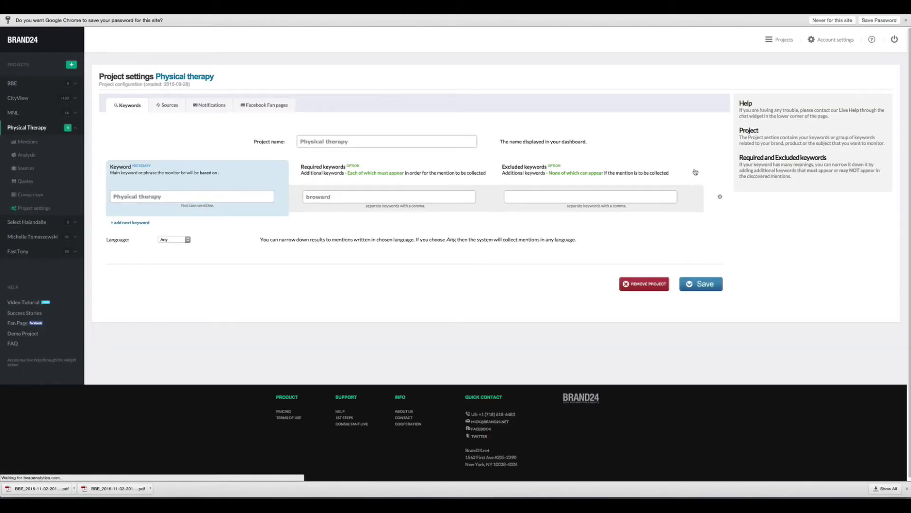
- Examine the main keyword and the required keyword in the Physical Therapy project's settings
triple_click(127, 196)
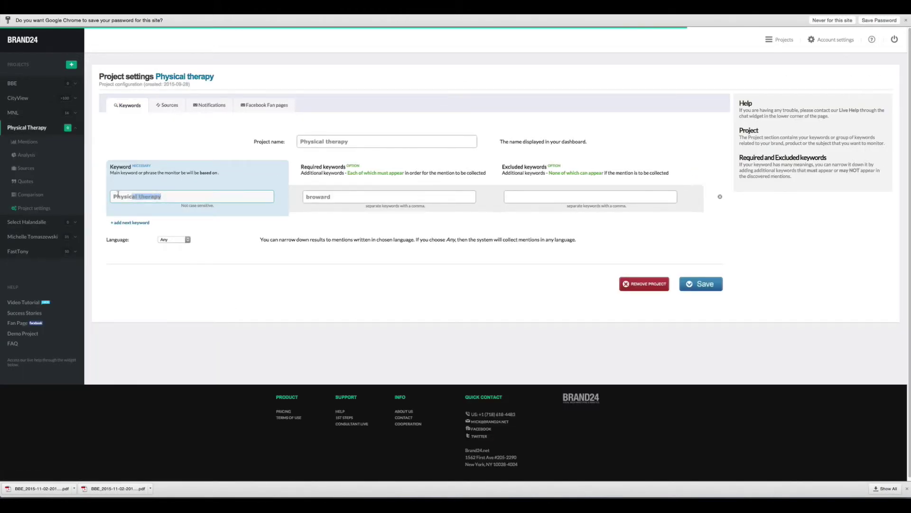
left_click_drag(332, 196, 309, 196)
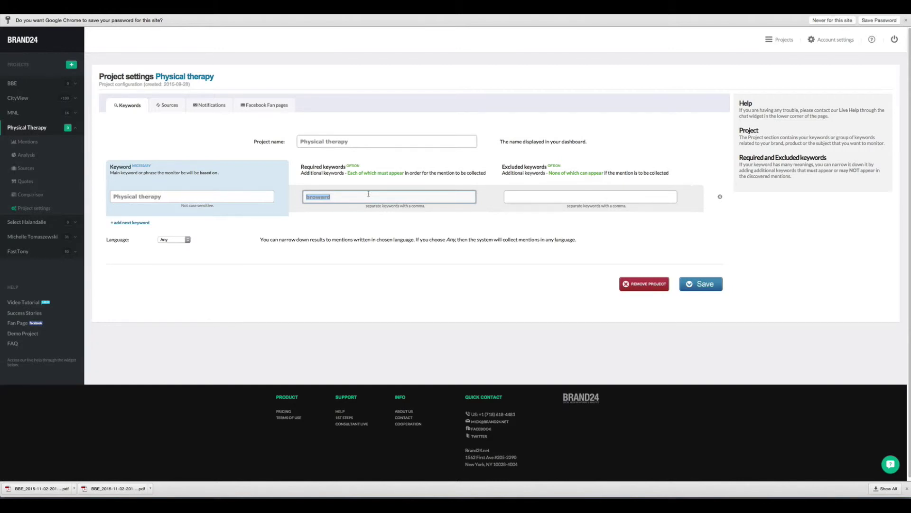
left_click(347, 196)
left_click(167, 199)
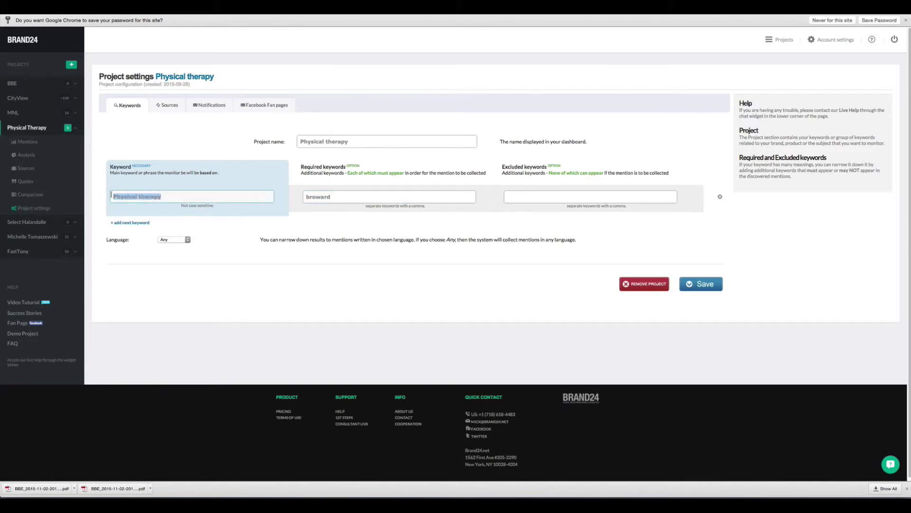
left_click_drag(331, 197, 305, 198)
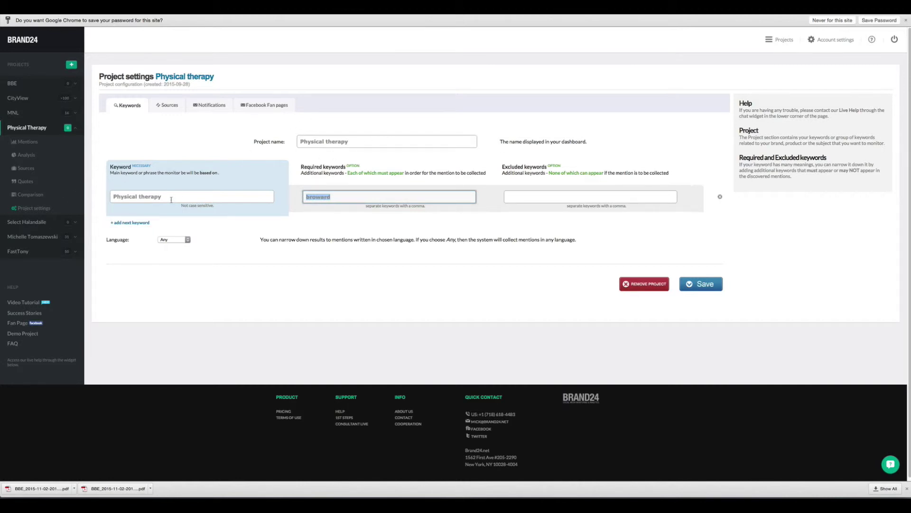
- Review the main, required and excluded keyword fields in the Physical Therapy project's settings
key("shift+Tab")
key("Tab")
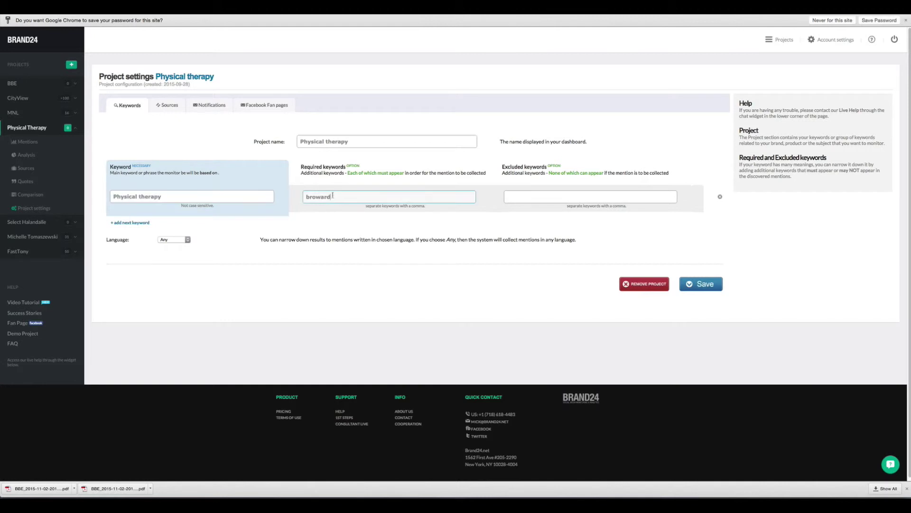
left_click(420, 192)
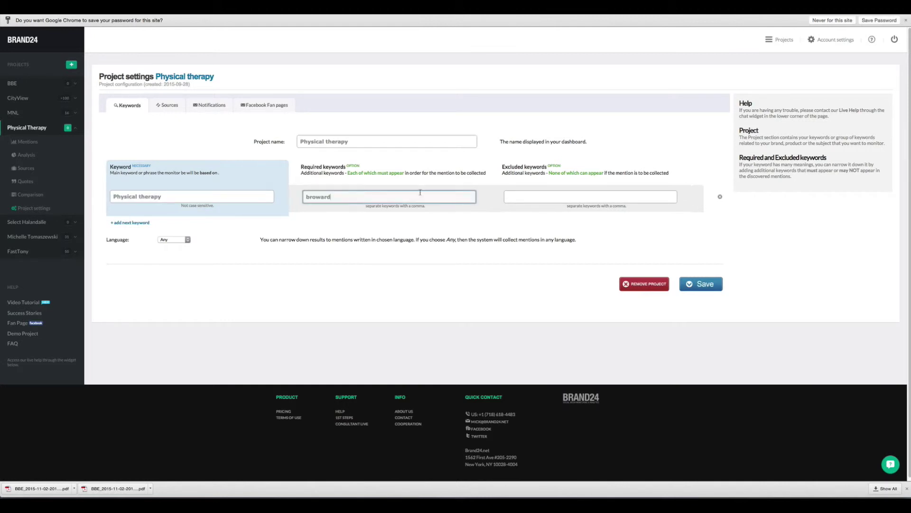
left_click(543, 197)
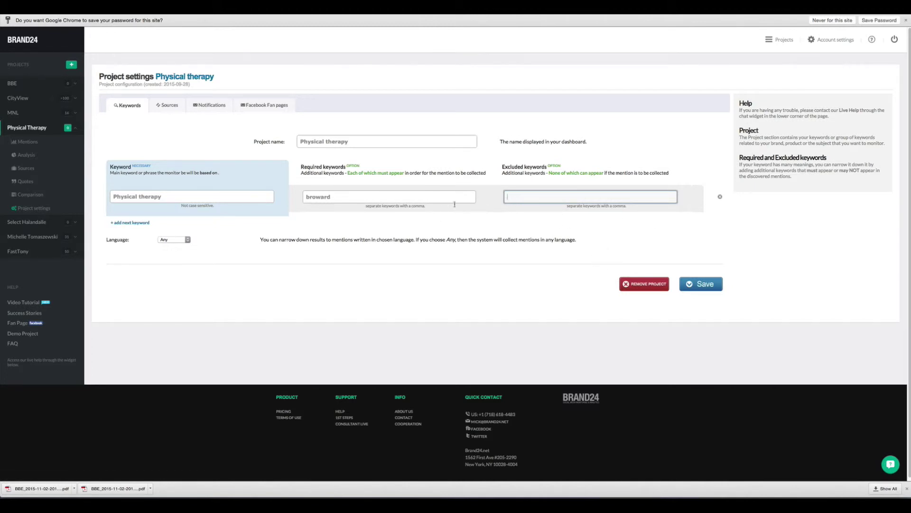
triple_click(197, 199)
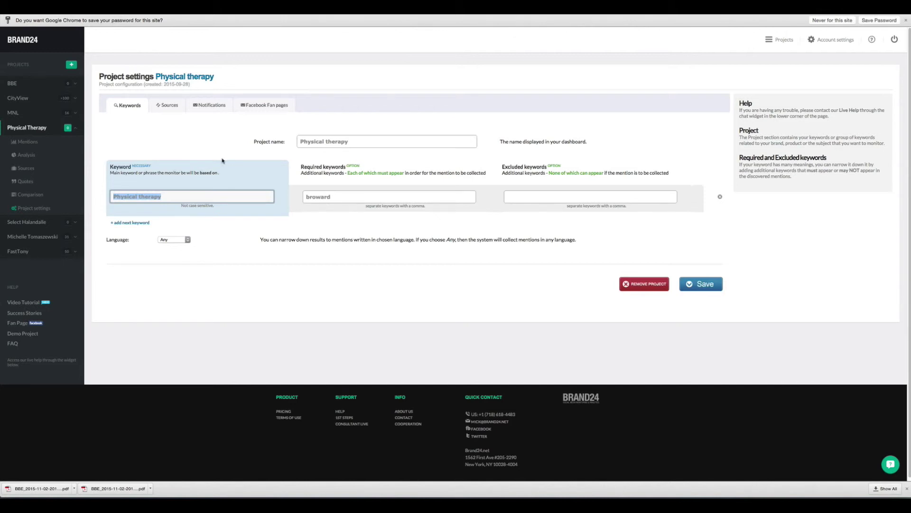
left_click(170, 197)
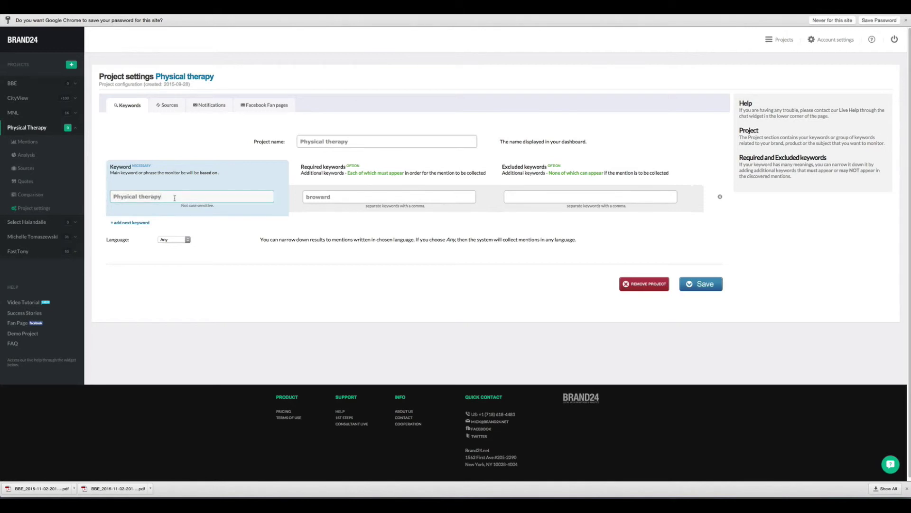
triple_click(152, 196)
key("Tab")
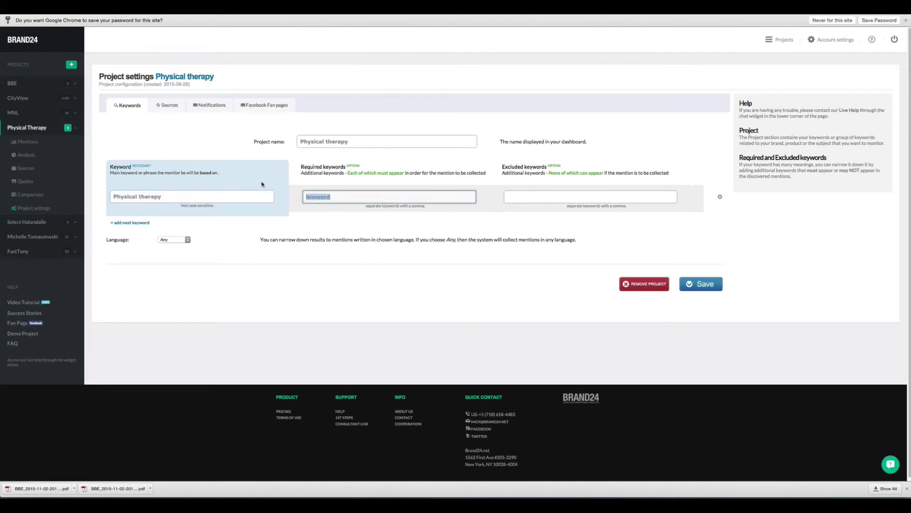
left_click(548, 199)
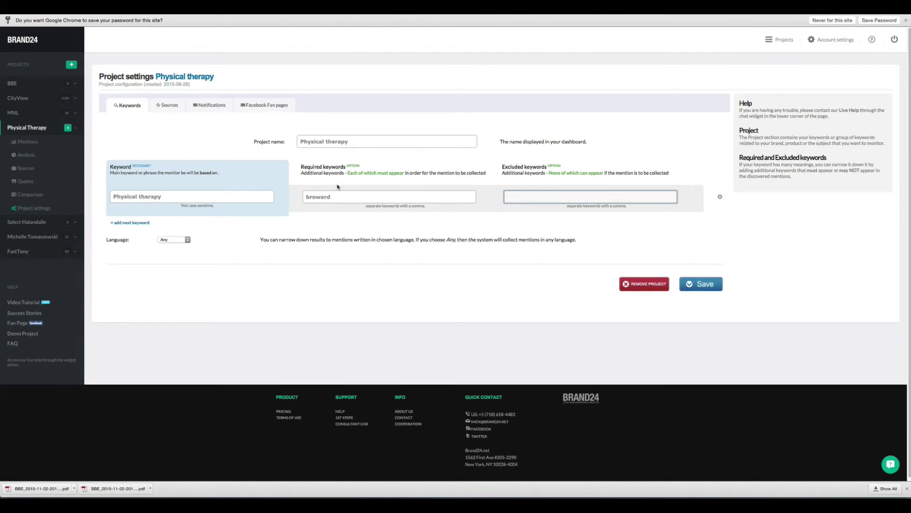
left_click(201, 251)
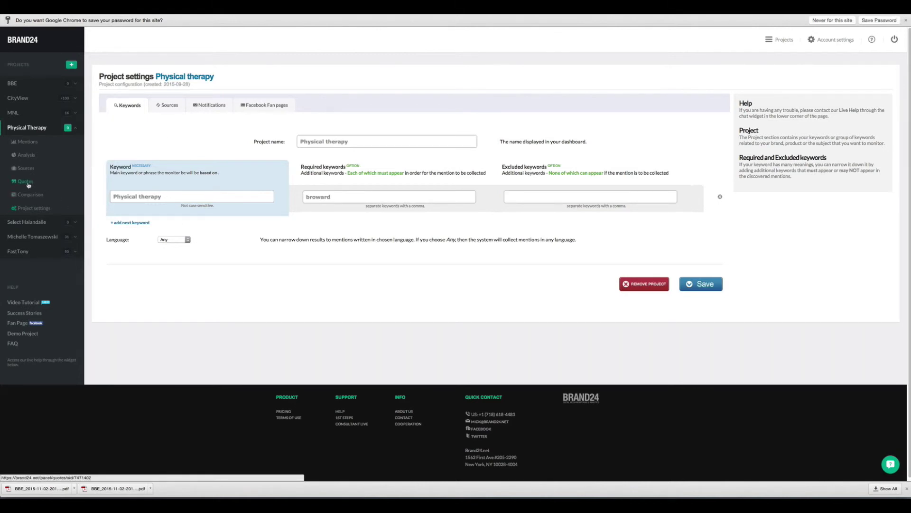
- Open the CityView project's settings from the project list and inspect its main and required keywords
left_click(22, 98)
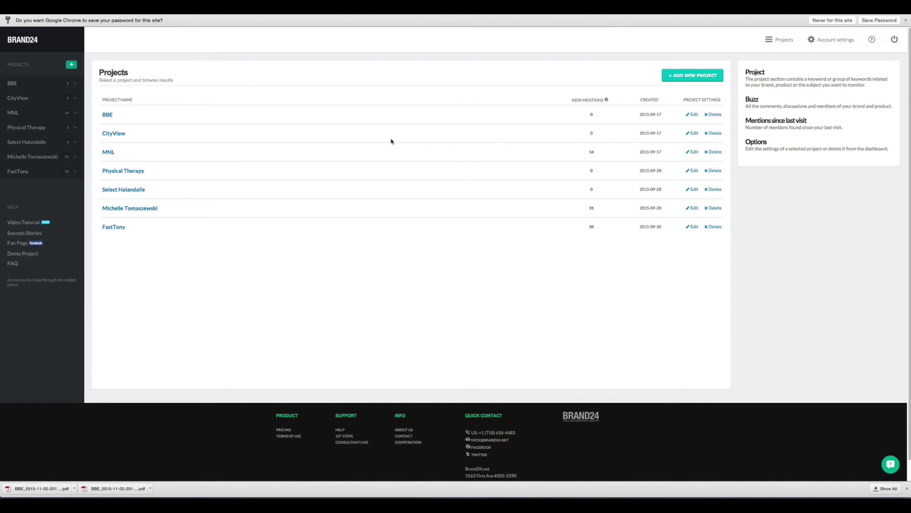
left_click(695, 134)
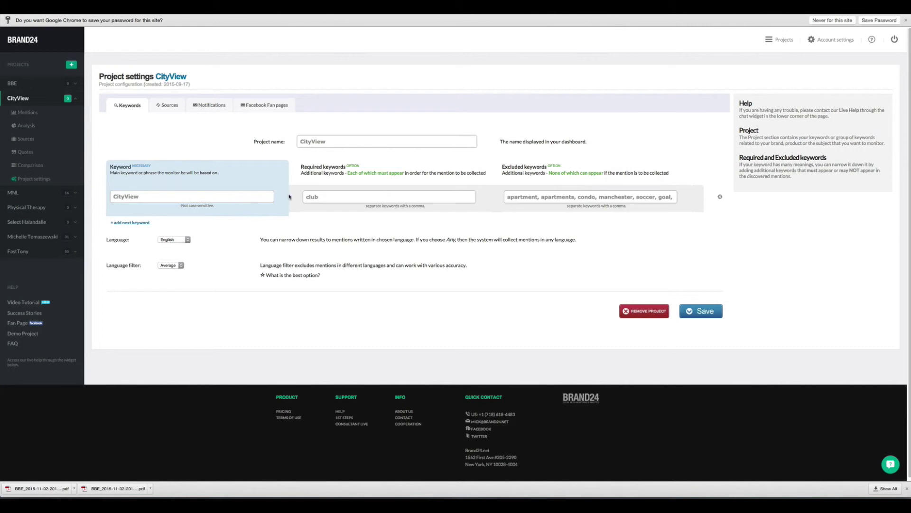
double_click(132, 201)
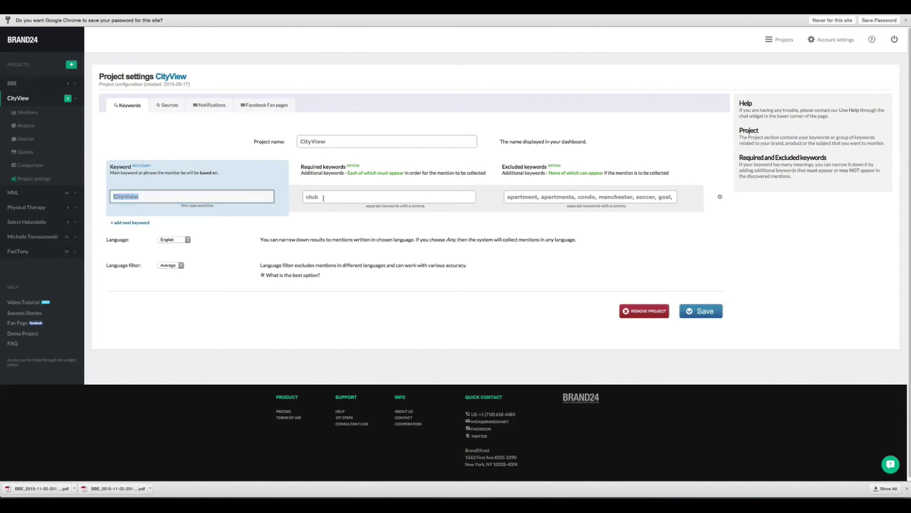
key("Tab")
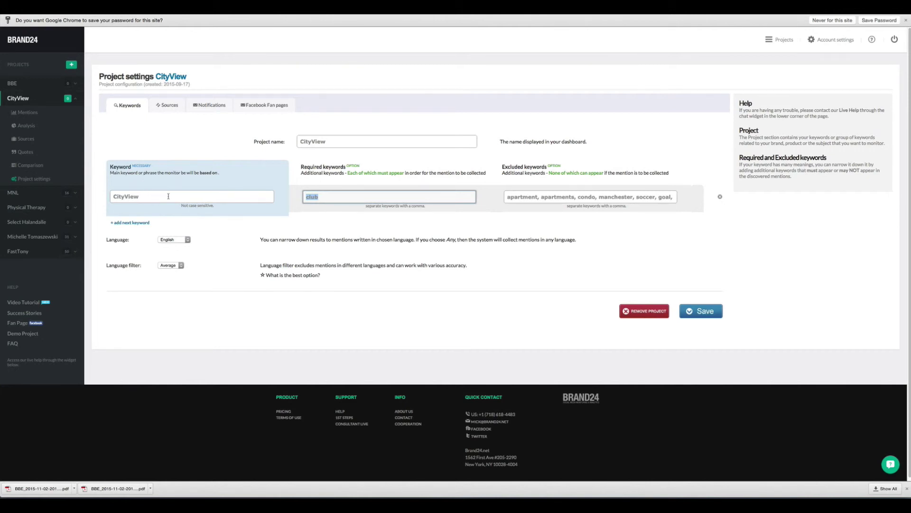
- Examine the CityView project's excluded keywords, including manchester and soccer, through the rest of the list
left_click(551, 196)
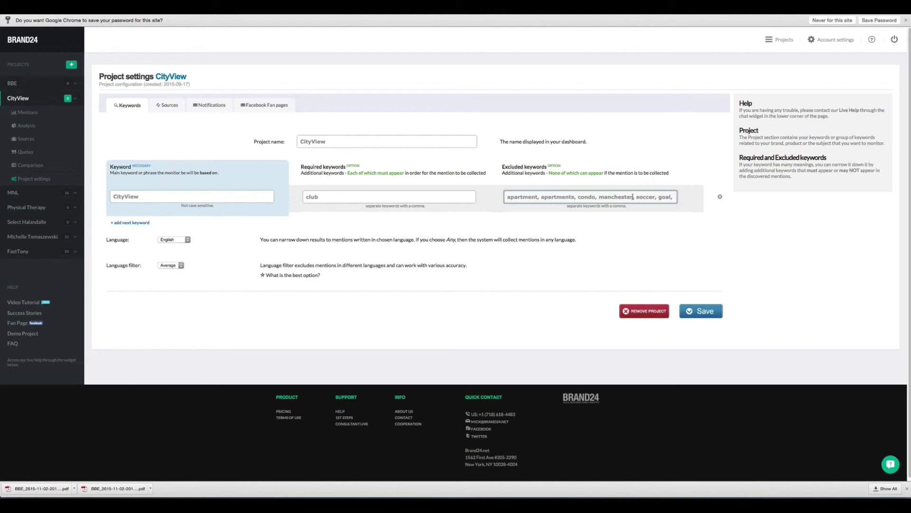
left_click_drag(633, 196, 599, 197)
left_click_drag(657, 196, 636, 197)
left_click(668, 197)
key("ctrl+v")
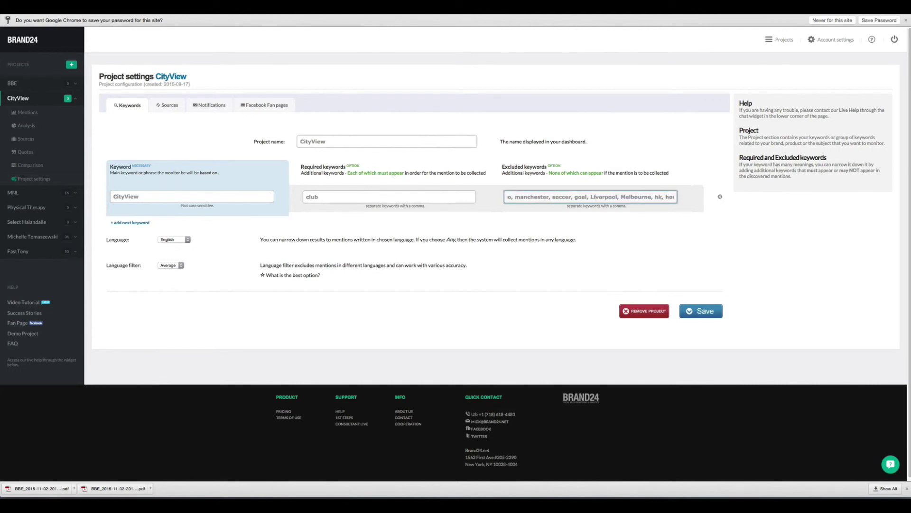
- Open the CityView project's mentions, browse the collected results, and return to the mentions chart
left_click(25, 113)
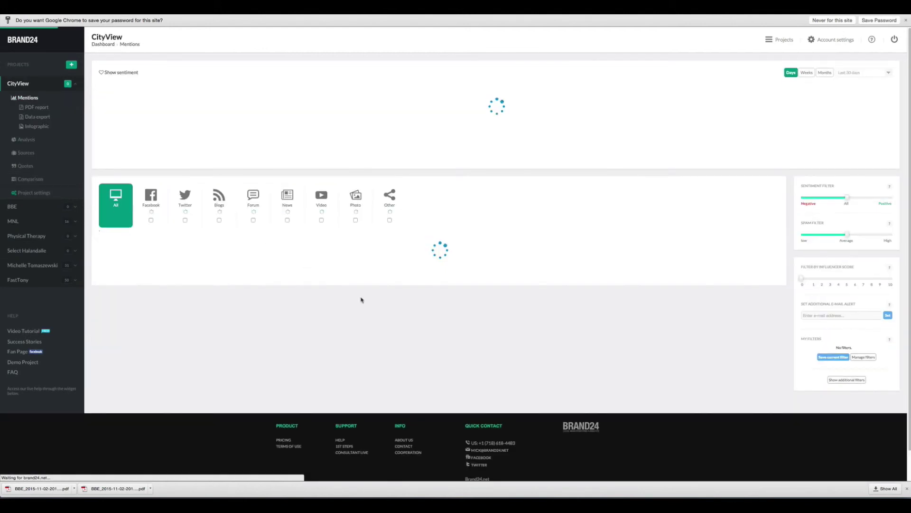
scroll(463, 298, "down", 2)
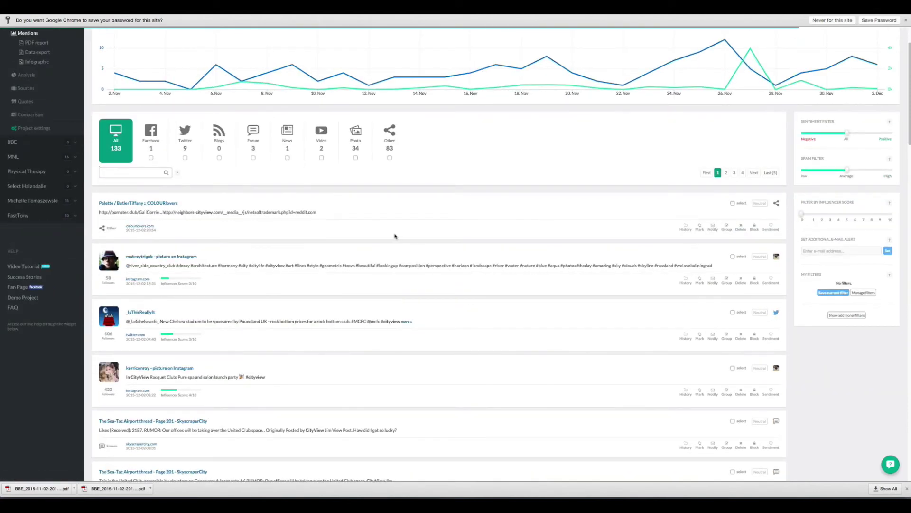
double_click(275, 266)
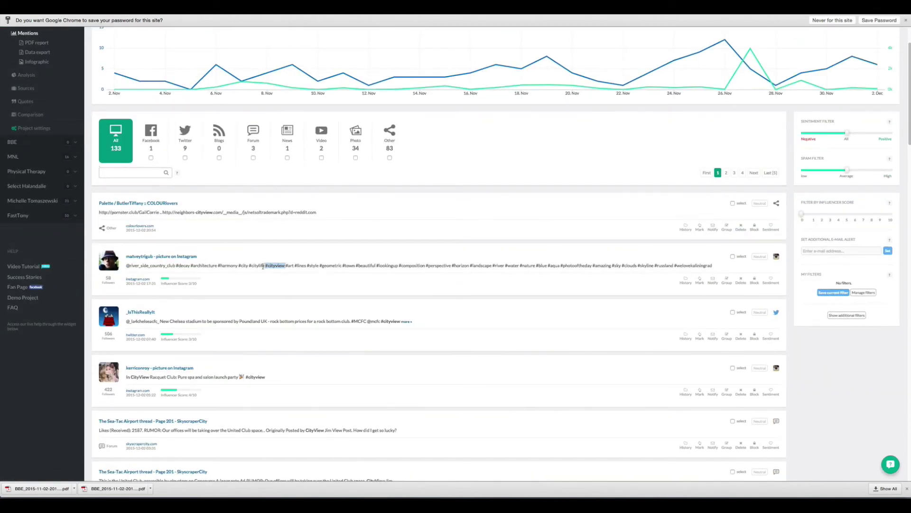
scroll(305, 363, "down", 8)
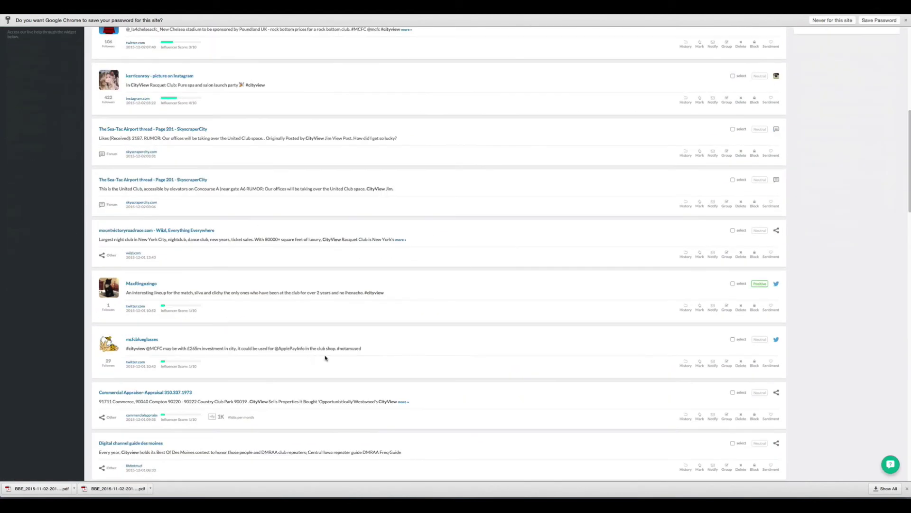
scroll(327, 344, "down", 2)
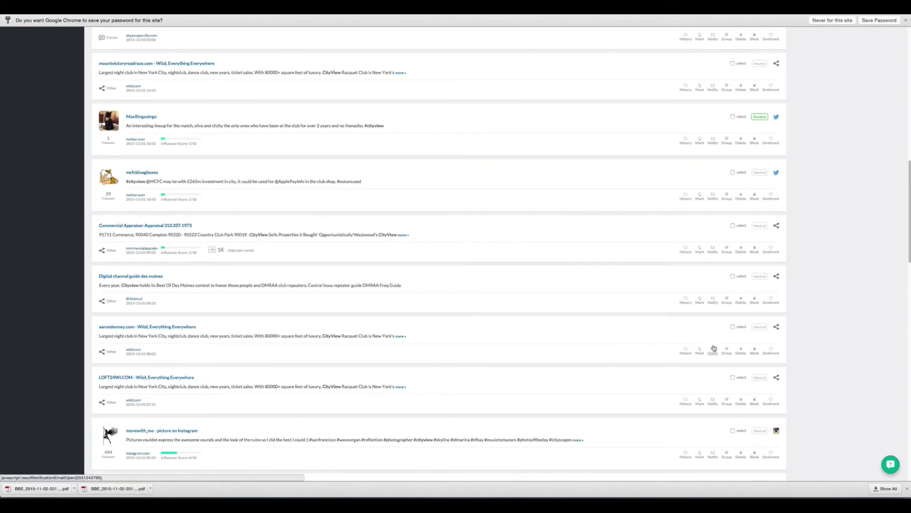
scroll(712, 346, "up", 1)
scroll(713, 347, "up", 6)
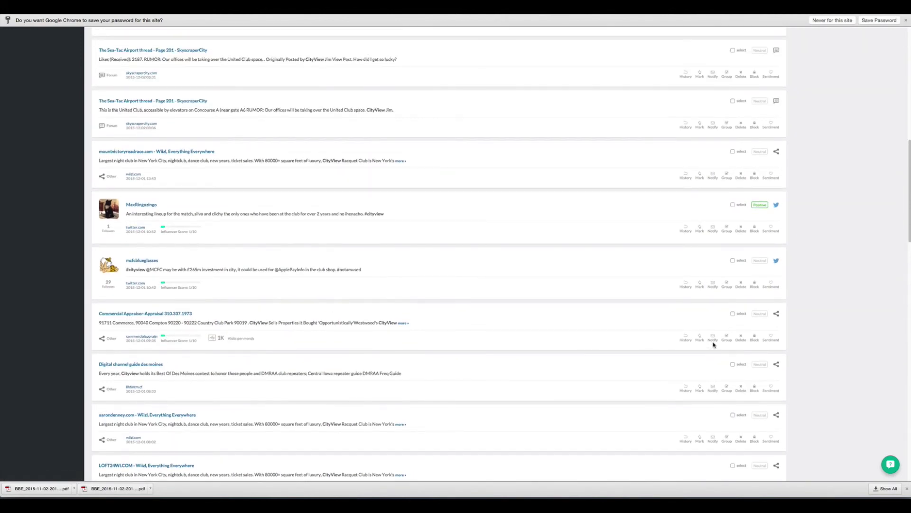
scroll(714, 337, "up", 3)
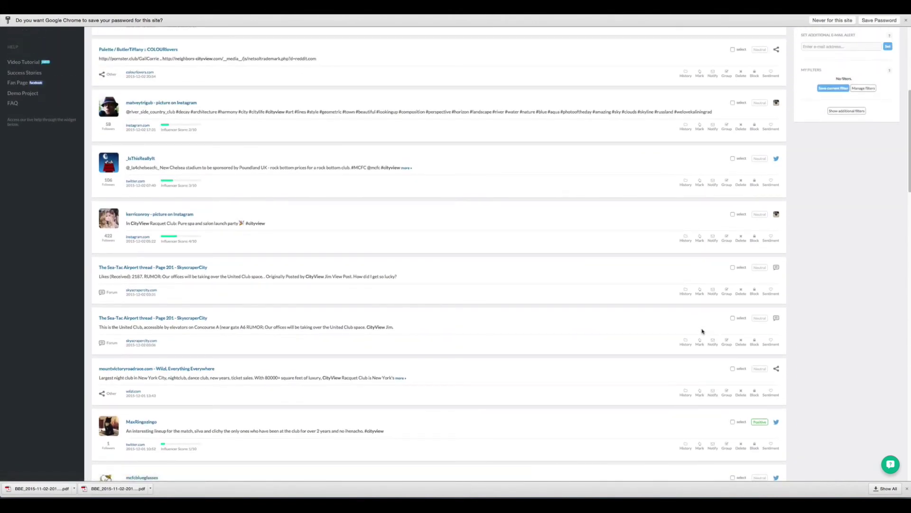
scroll(703, 331, "up", 3)
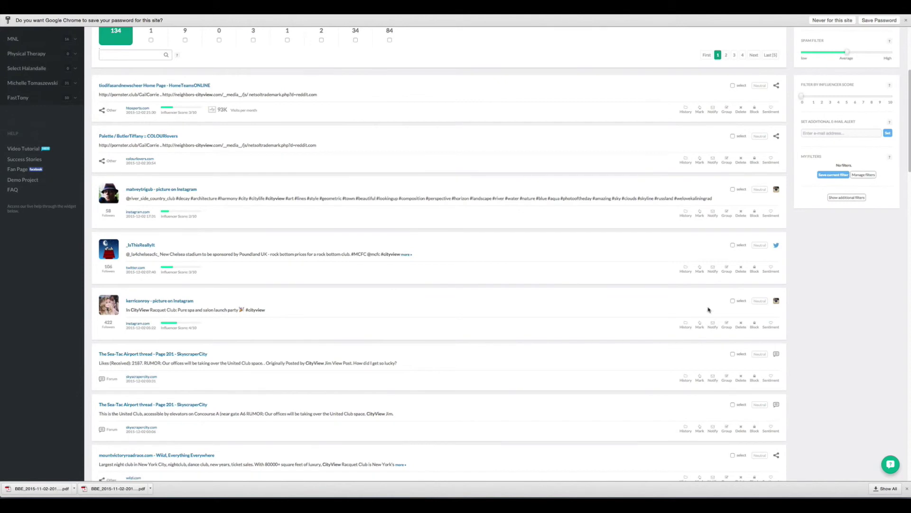
scroll(709, 310, "up", 3)
scroll(708, 310, "up", 3)
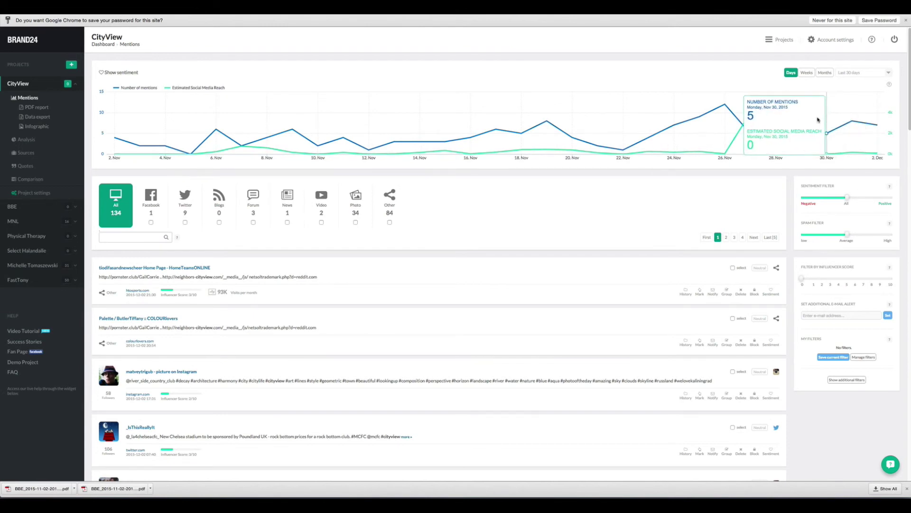
- Log out and, on the pricing page, examine the plans' keyword limits and the Plus plan's monthly mention limit
left_click(894, 41)
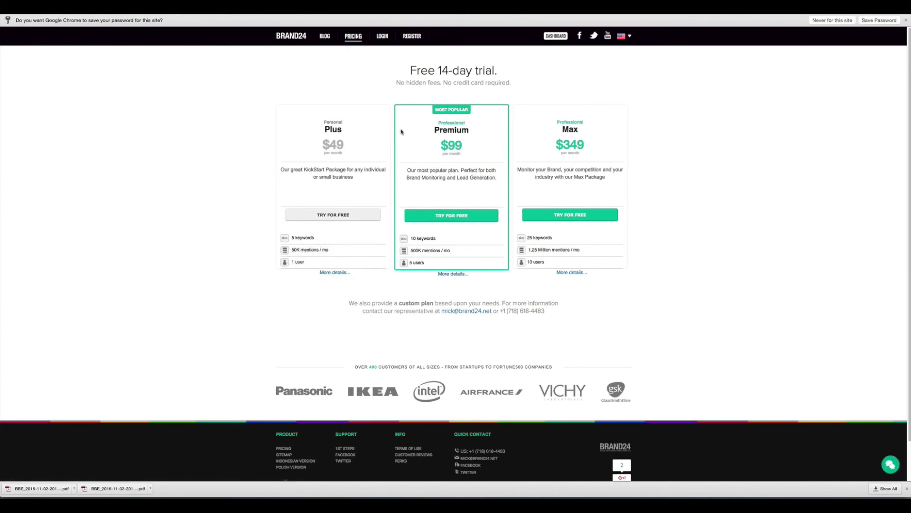
left_click_drag(323, 241, 297, 237)
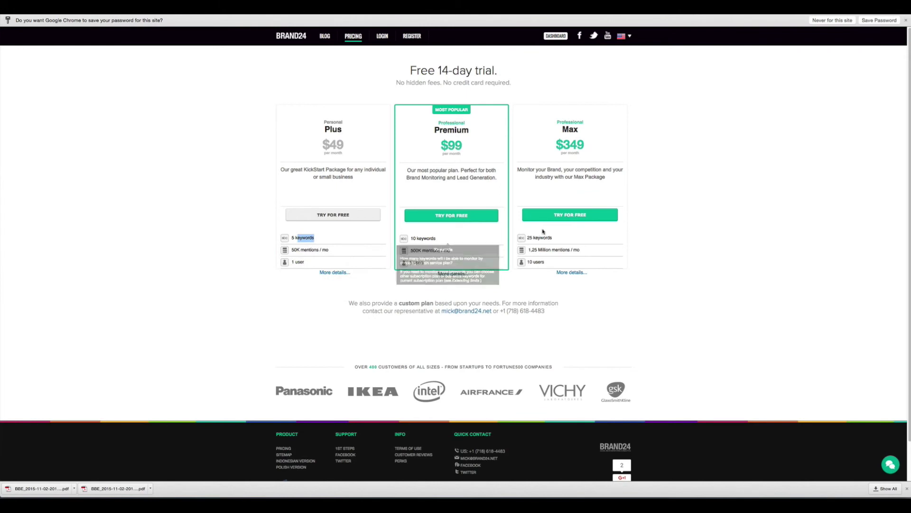
mouse_move(553, 240)
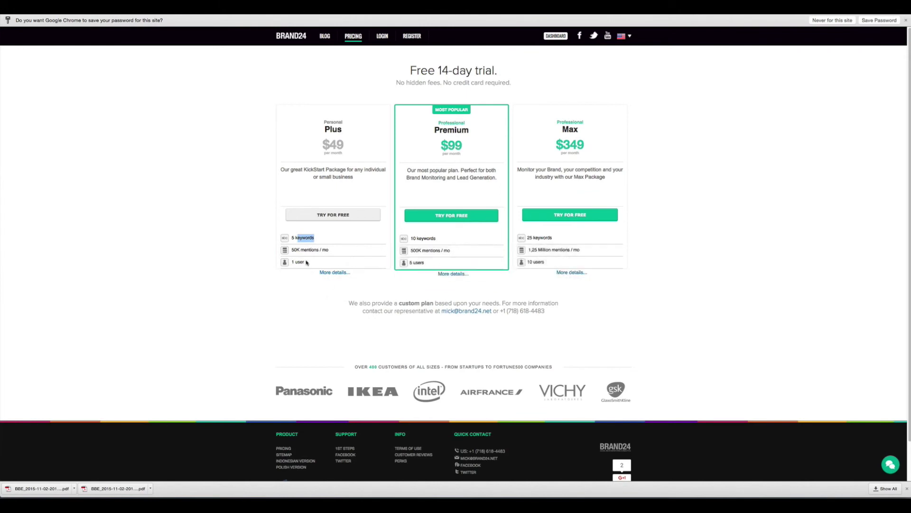
mouse_move(295, 250)
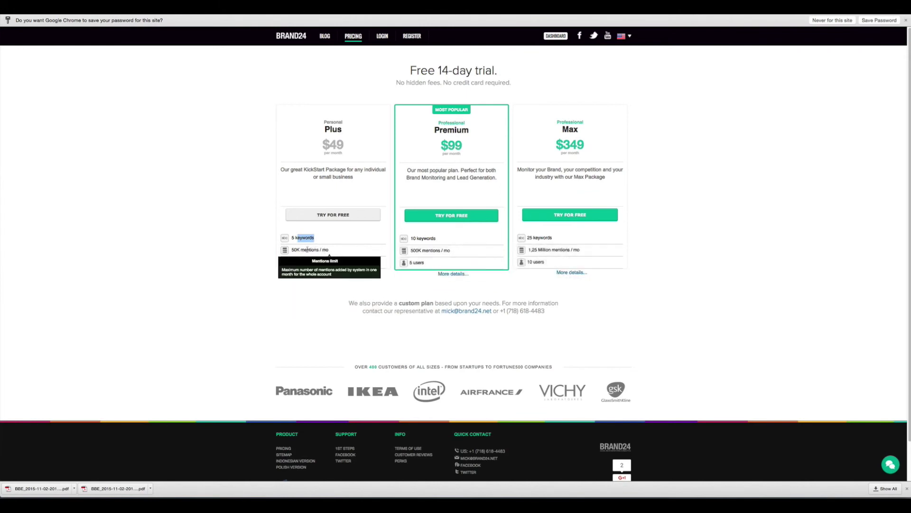
left_click_drag(329, 250, 293, 250)
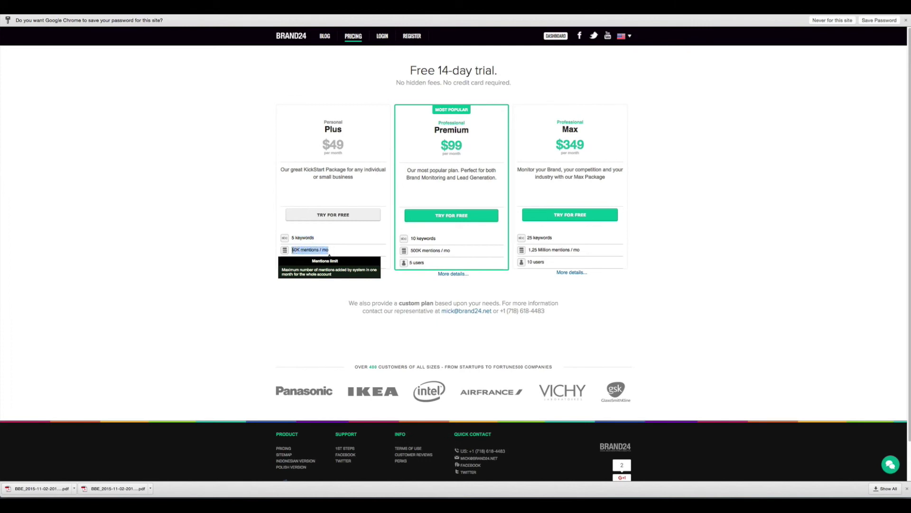
left_click(340, 250)
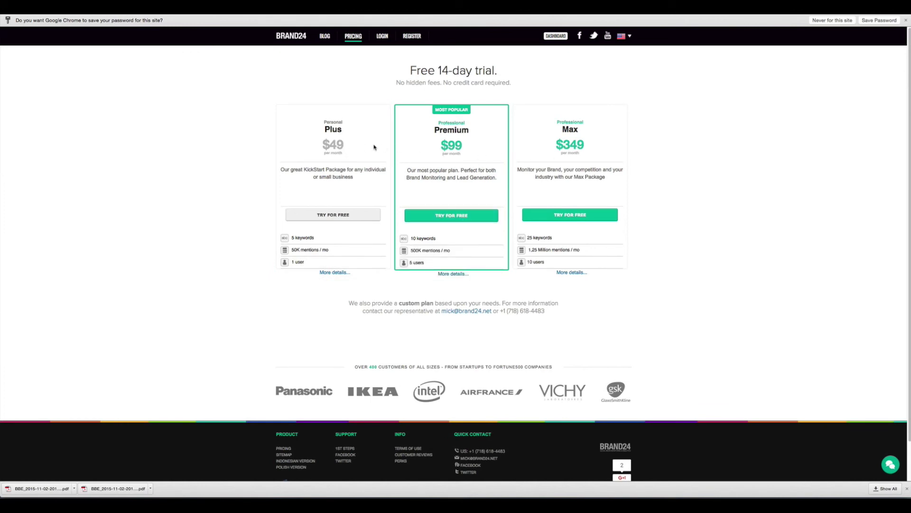
- Compare the Plus and Premium plan prices, and check the Premium plan's keyword and user limits
double_click(343, 145)
left_click_drag(468, 146, 437, 145)
left_click(437, 241)
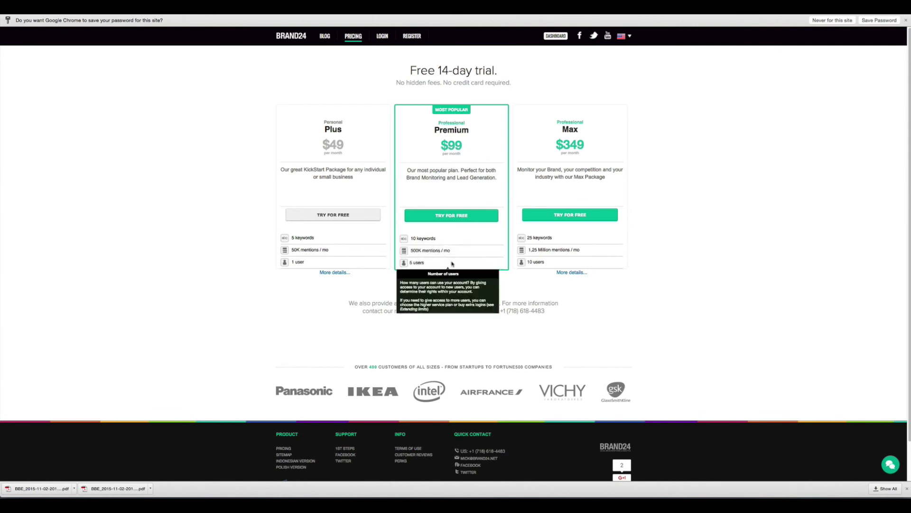
mouse_move(453, 237)
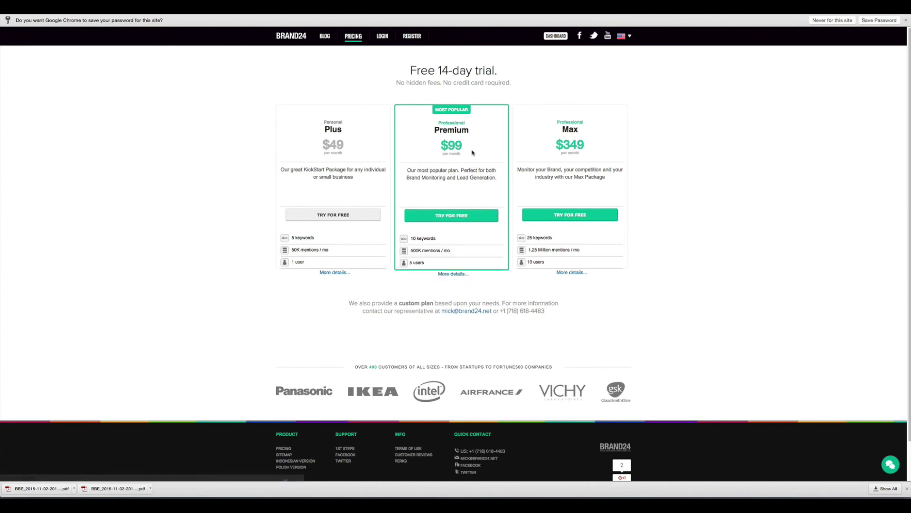
left_click_drag(469, 146, 442, 144)
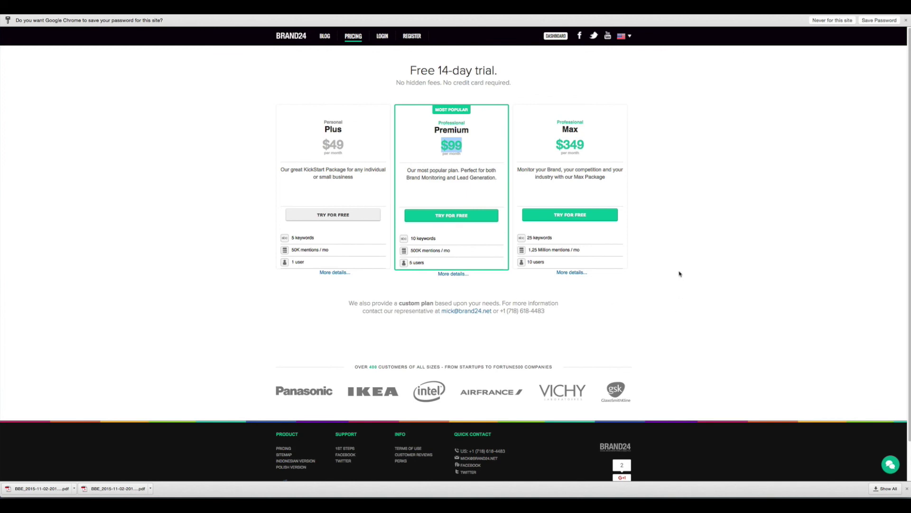
left_click(568, 342)
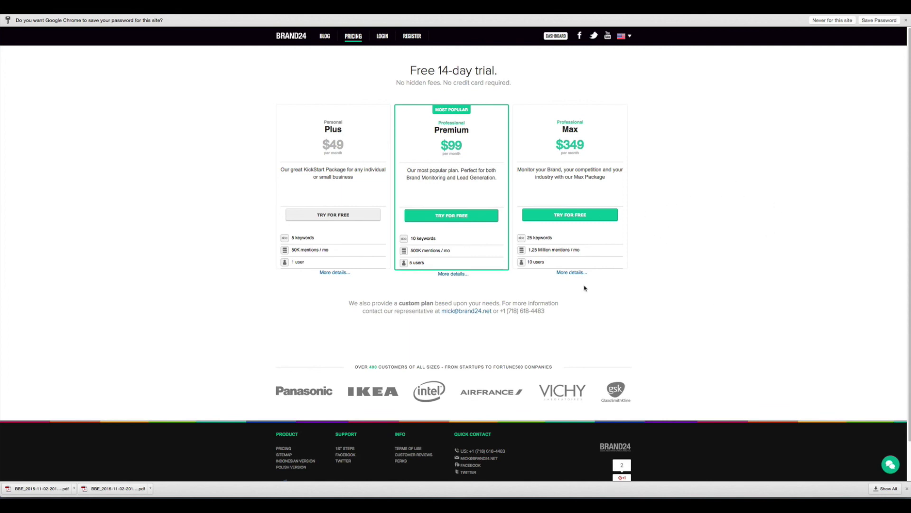